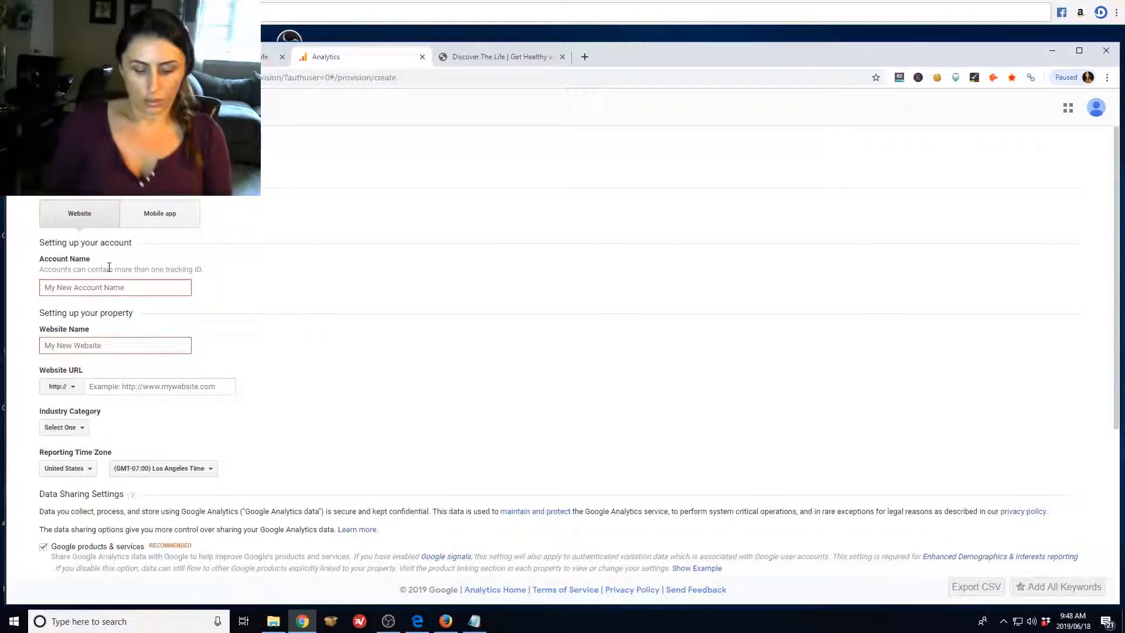
Step: Enter "Discover the Life" as both the account name and the website name for the new Analytics property
type("Discover the Life")
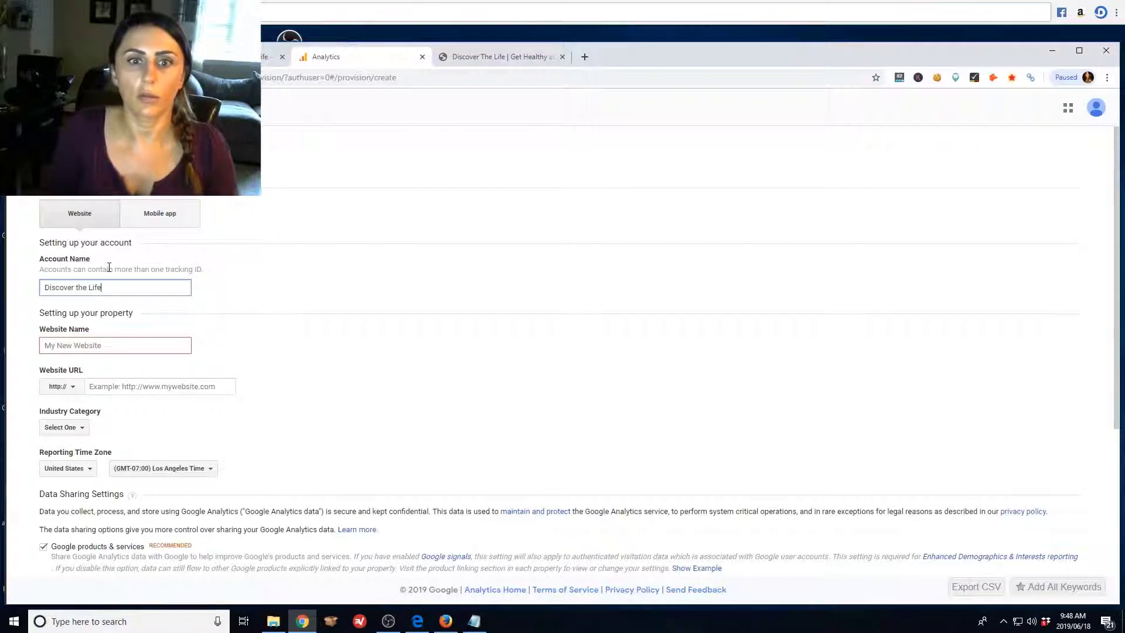
key("Tab")
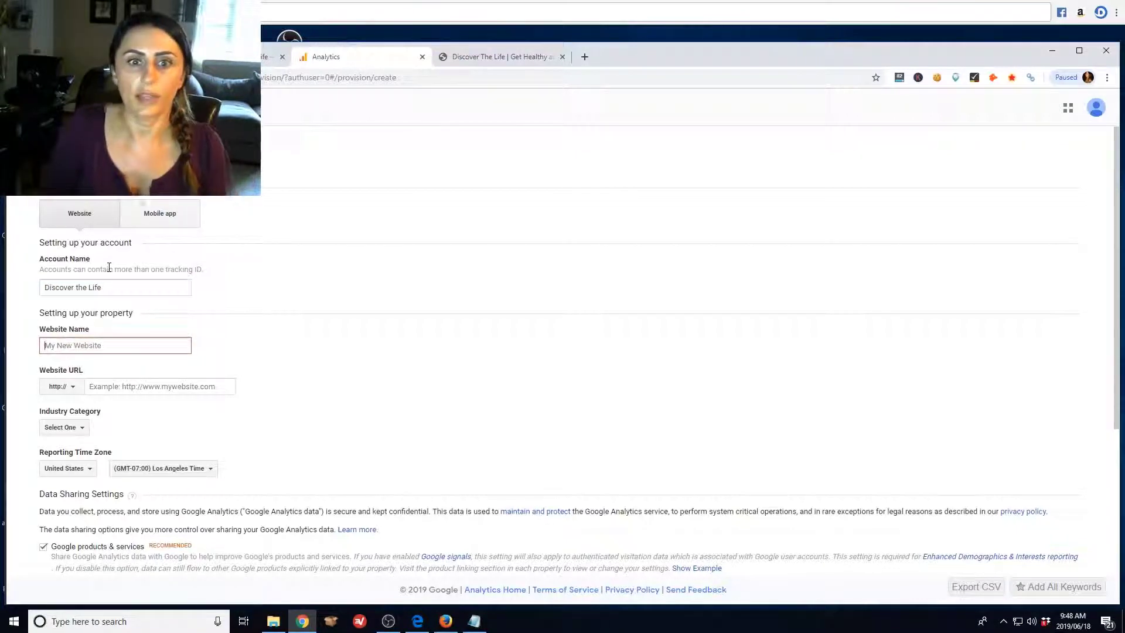
type("Discover the Life")
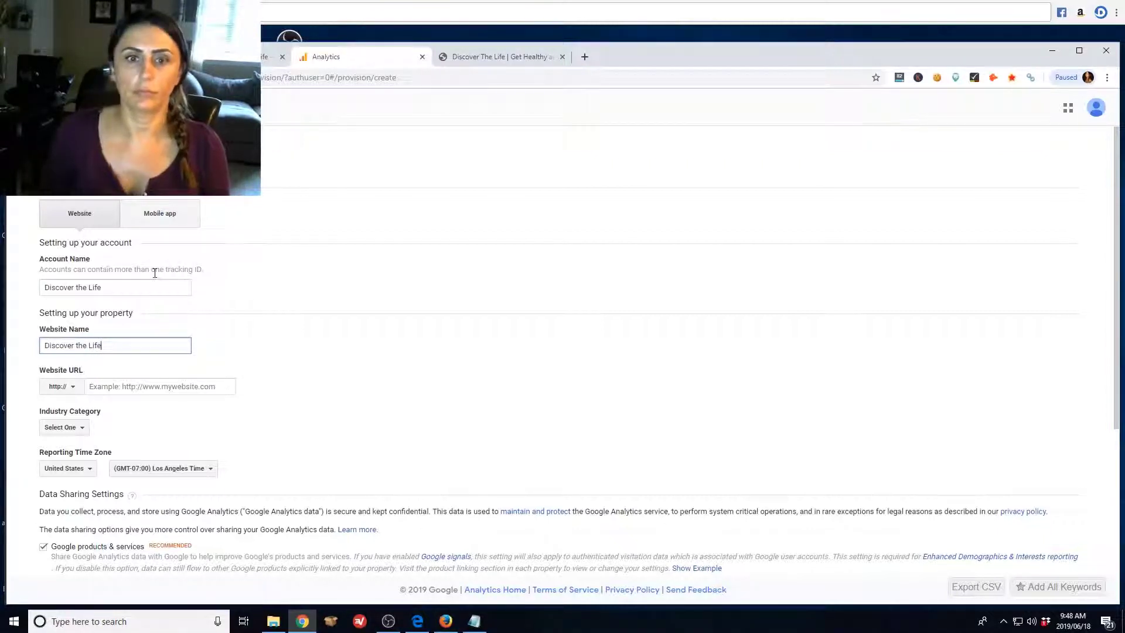
left_click(134, 388)
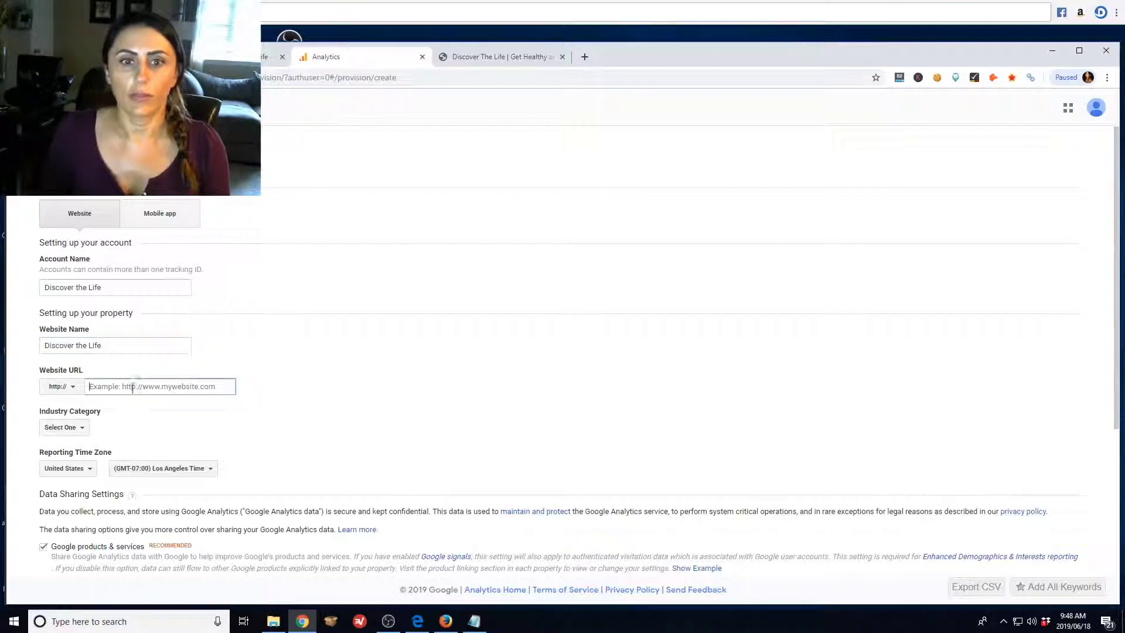
left_click(75, 385)
left_click(65, 427)
left_click(122, 386)
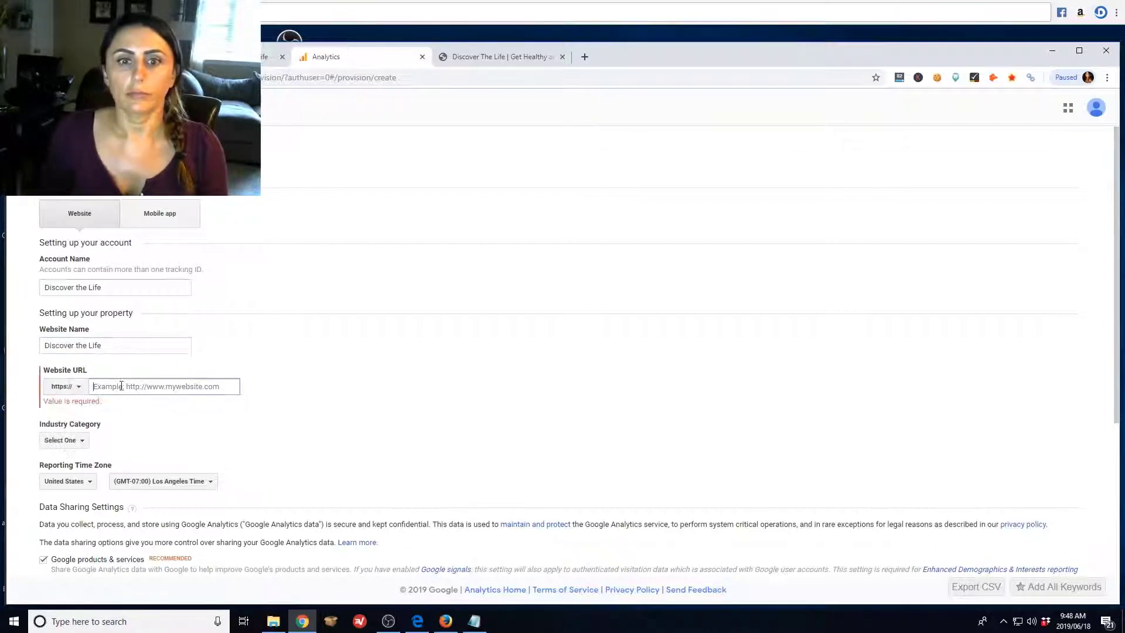
right_click(121, 386)
left_click(150, 476)
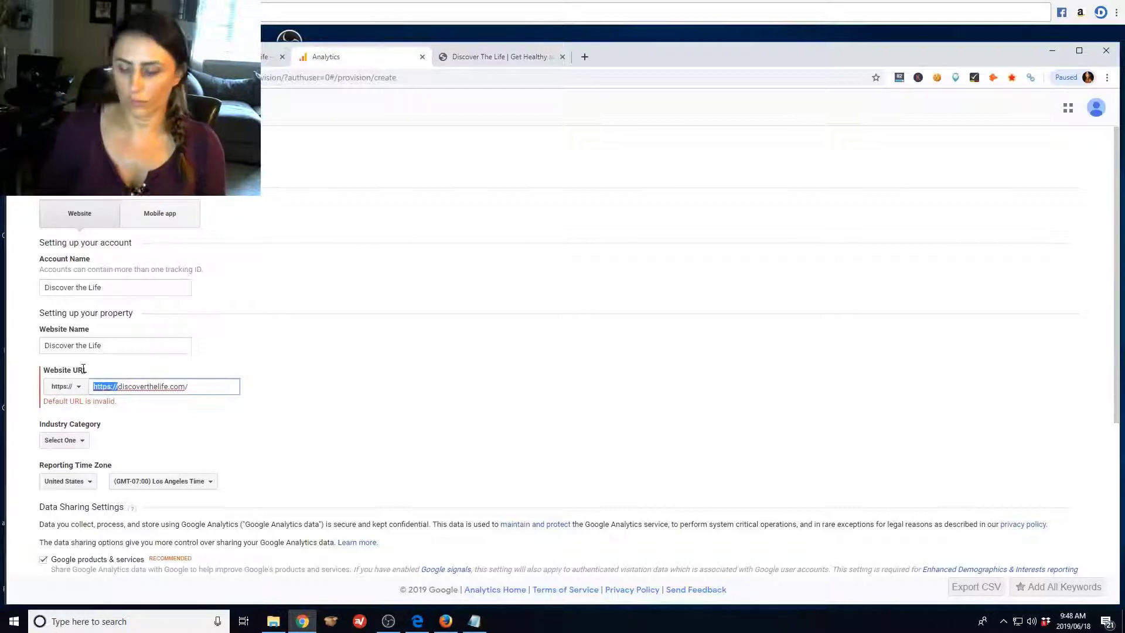
key("BackSpace")
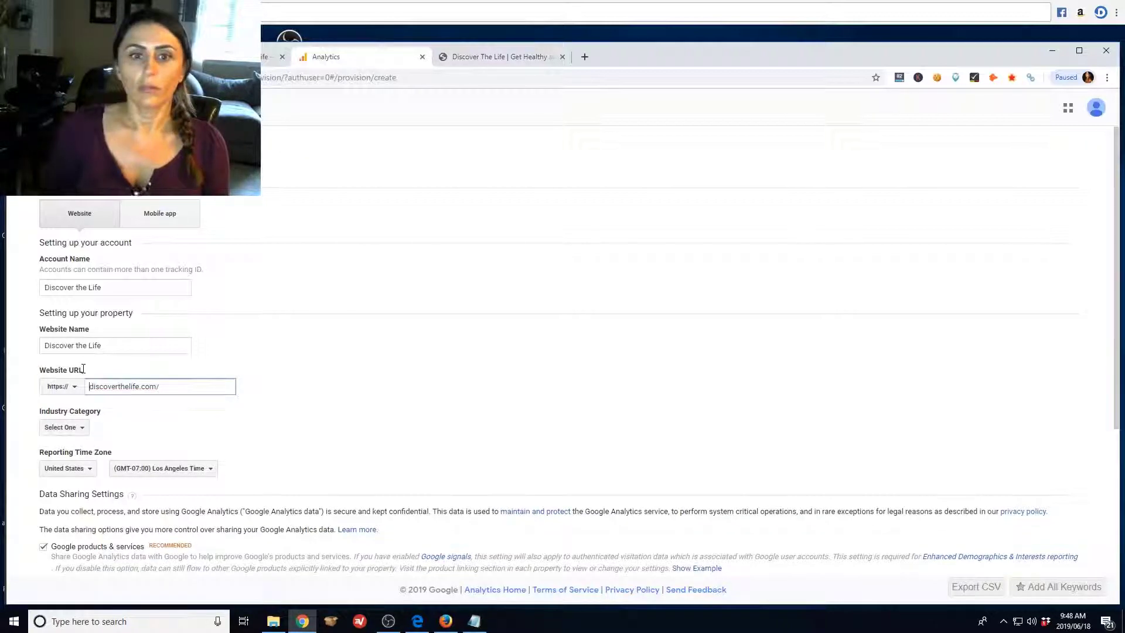
Step: Set the industry category to Beauty and Fitness and the reporting time zone to (GMT-04:00) New York Time
left_click(68, 433)
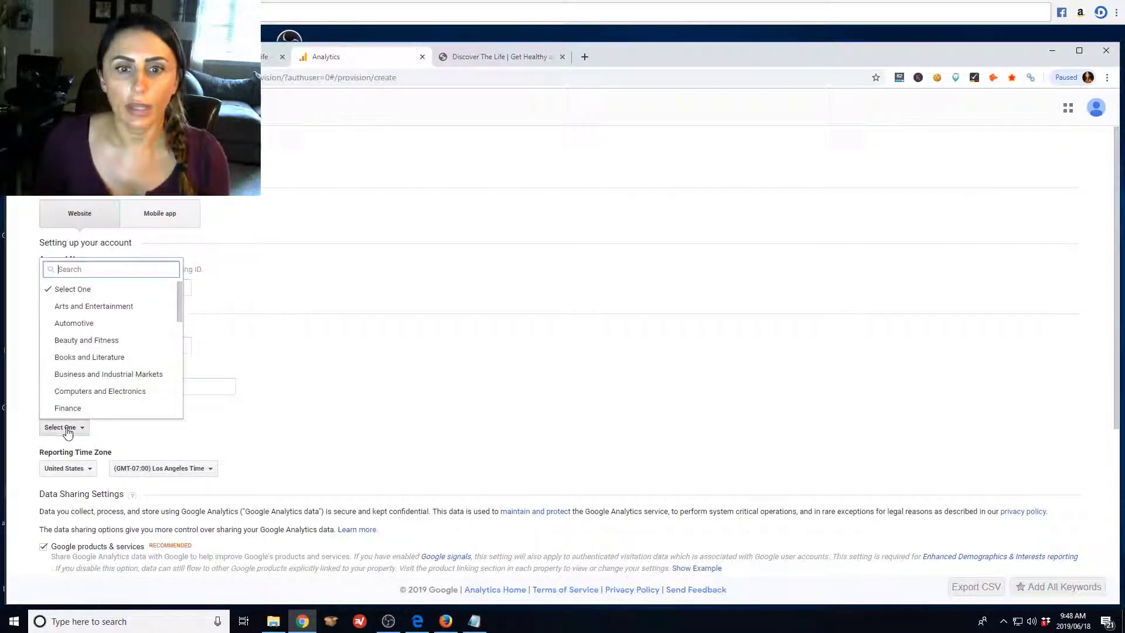
left_click(87, 342)
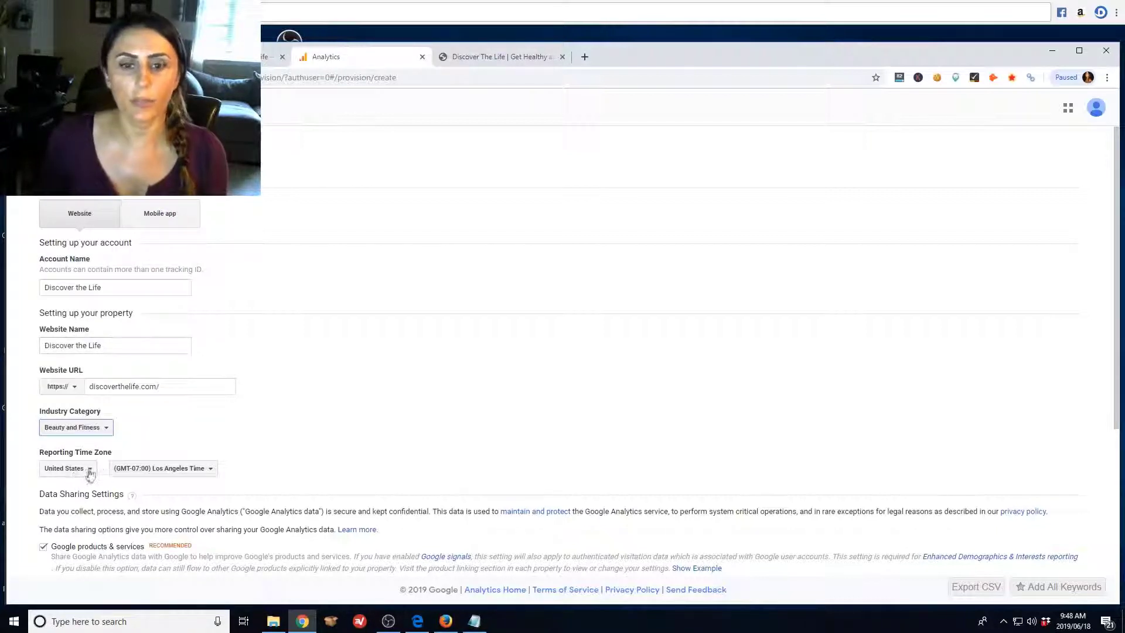
left_click(190, 472)
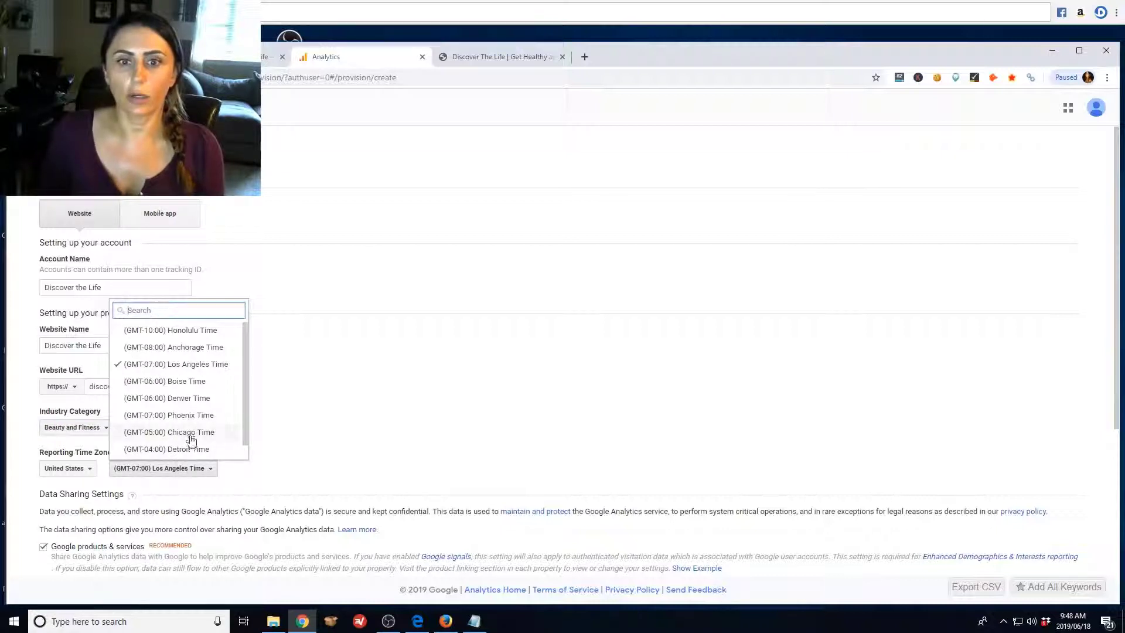
scroll(209, 375, "down", 1)
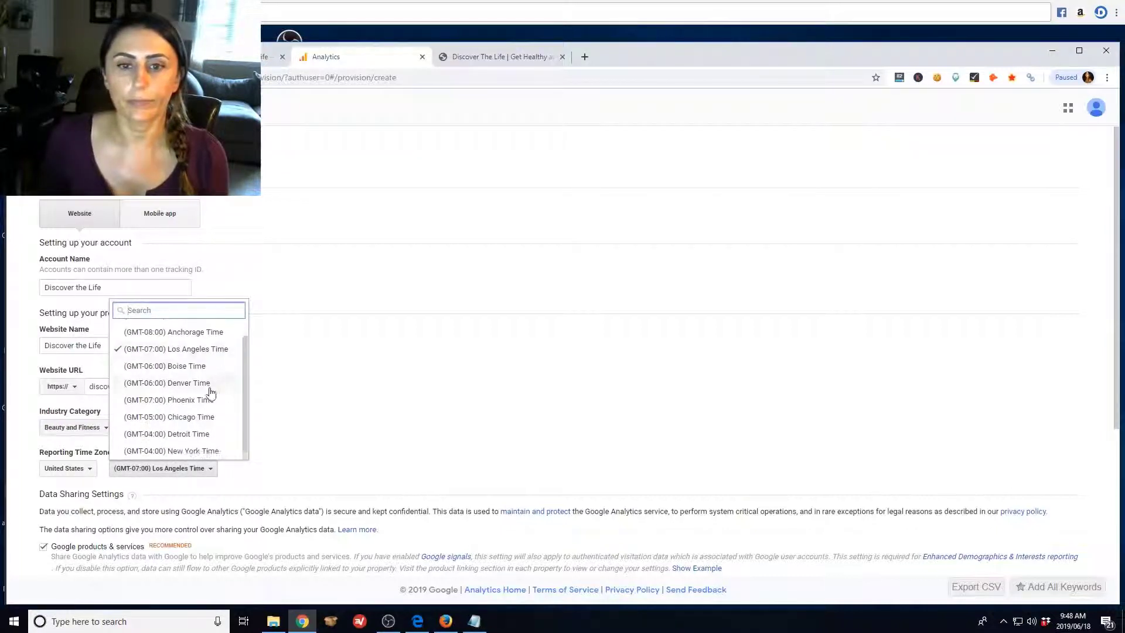
left_click(181, 450)
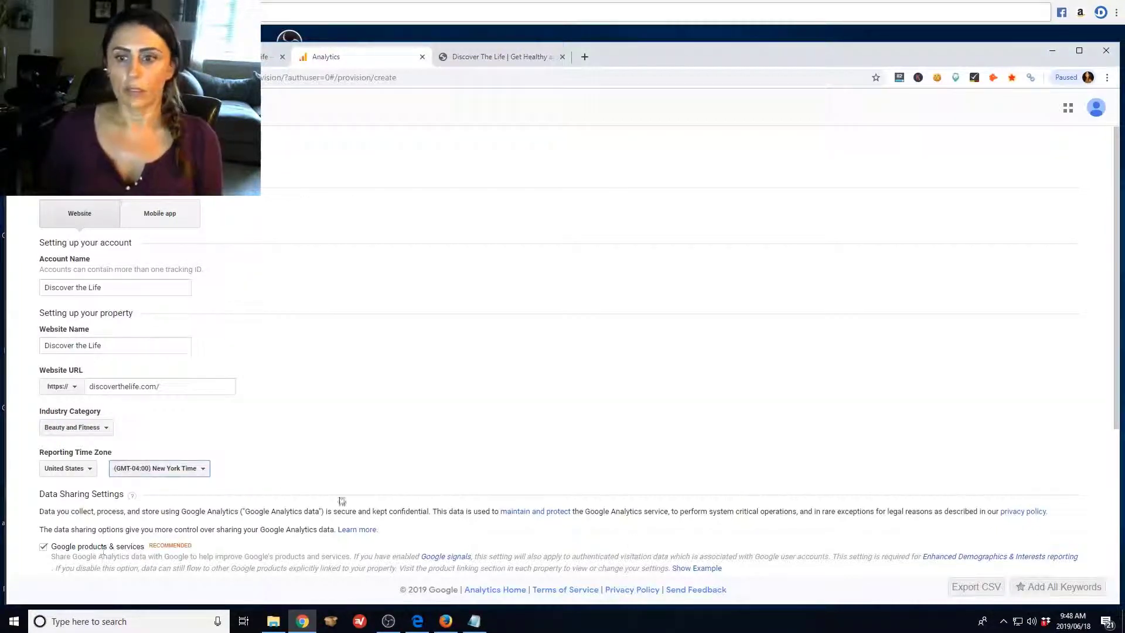
Step: Request the tracking ID, accepting the service agreement with its GDPR data processing and Measurement Controller-Controller terms, and decline the mobile app offer
scroll(342, 501, "down", 4)
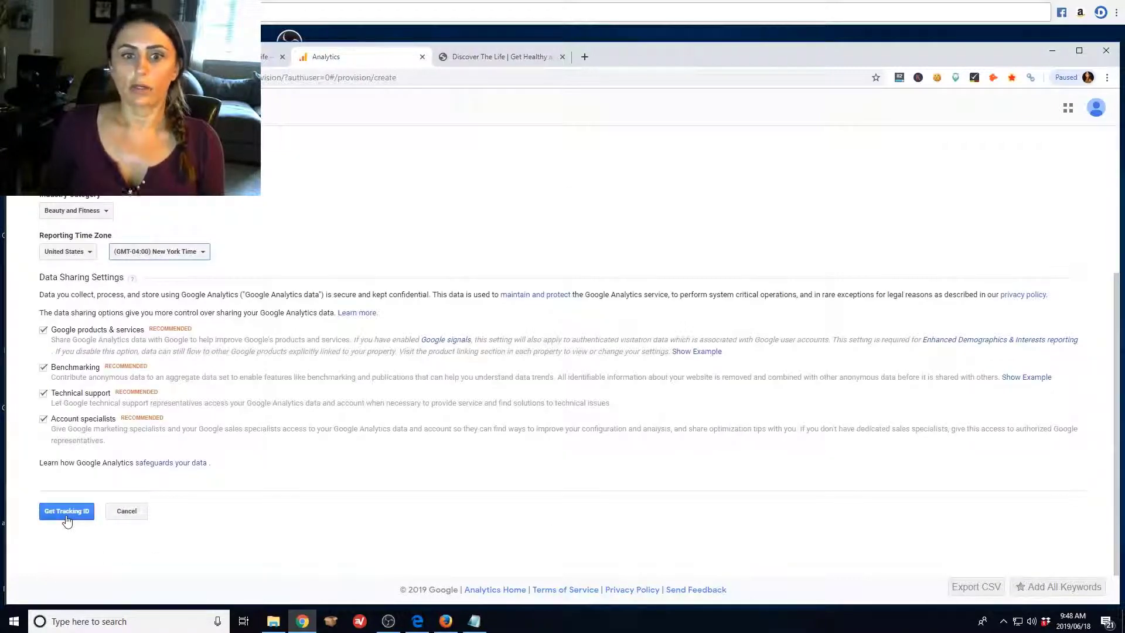
left_click(67, 518)
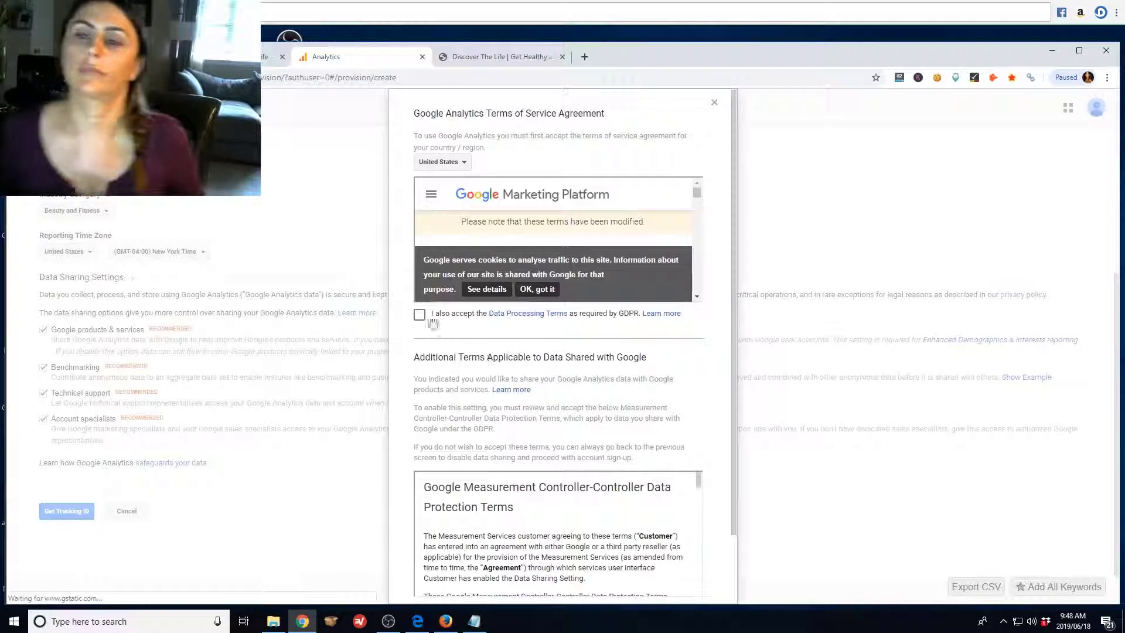
left_click(420, 315)
scroll(424, 445, "down", 2)
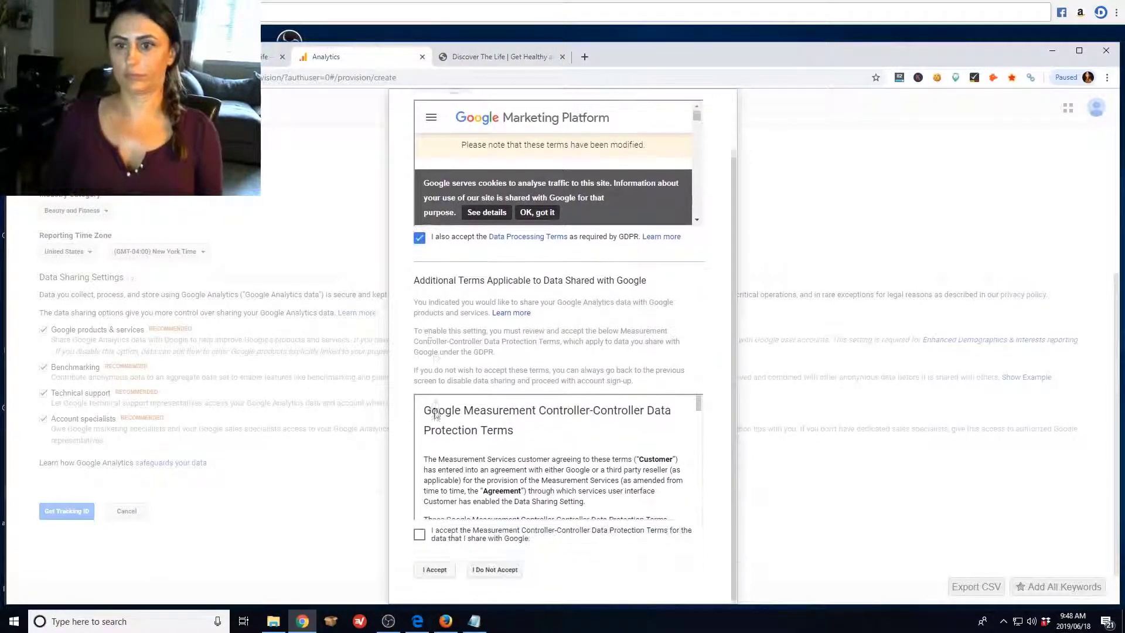
left_click(419, 533)
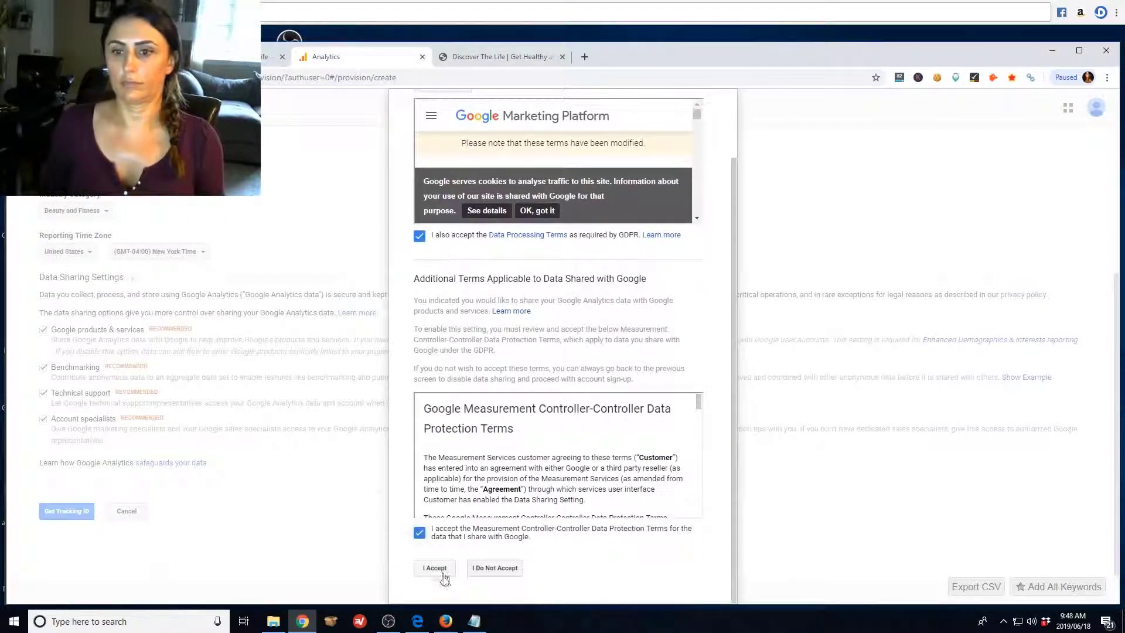
left_click(435, 568)
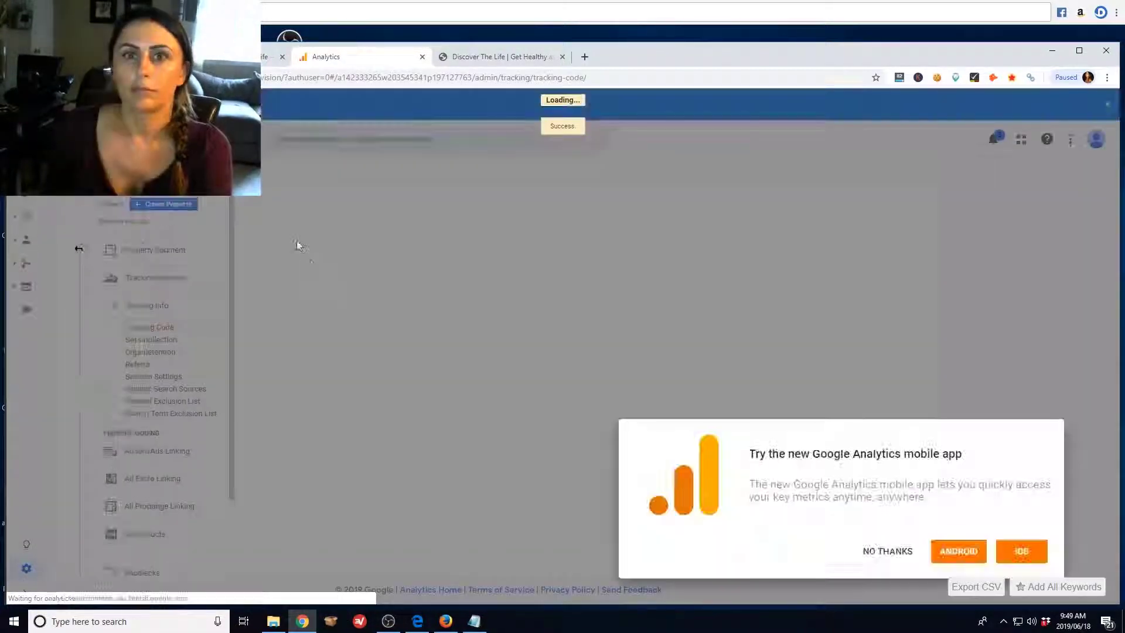
left_click(887, 552)
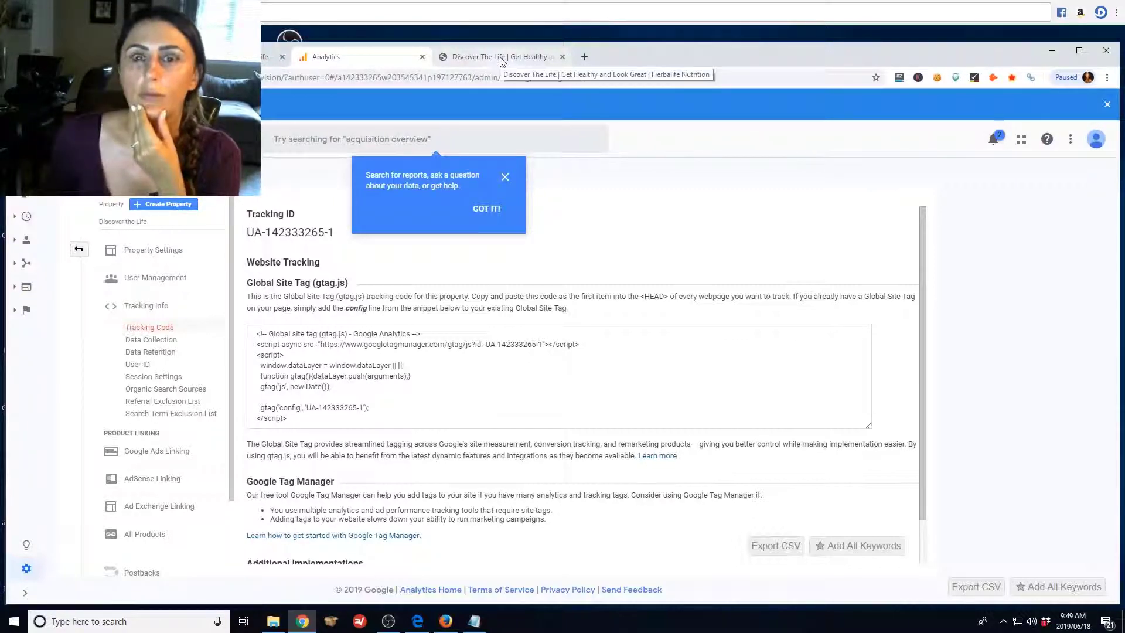
Step: Switch to the WordPress admin and search the installed plugins for "insert headers"
left_click(234, 57)
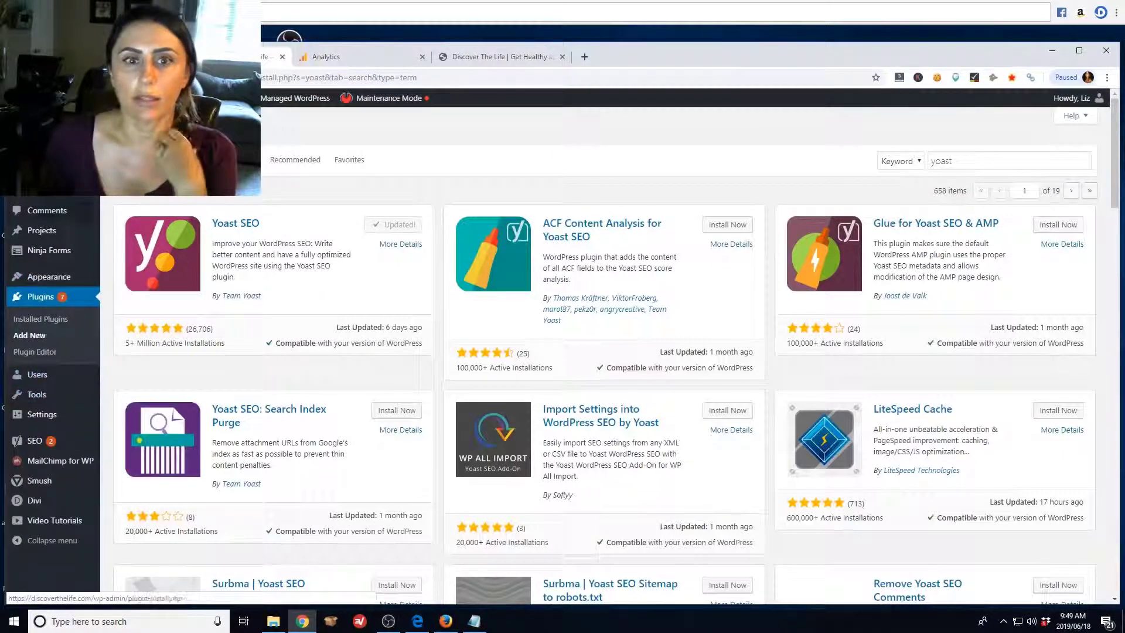
mouse_move(43, 397)
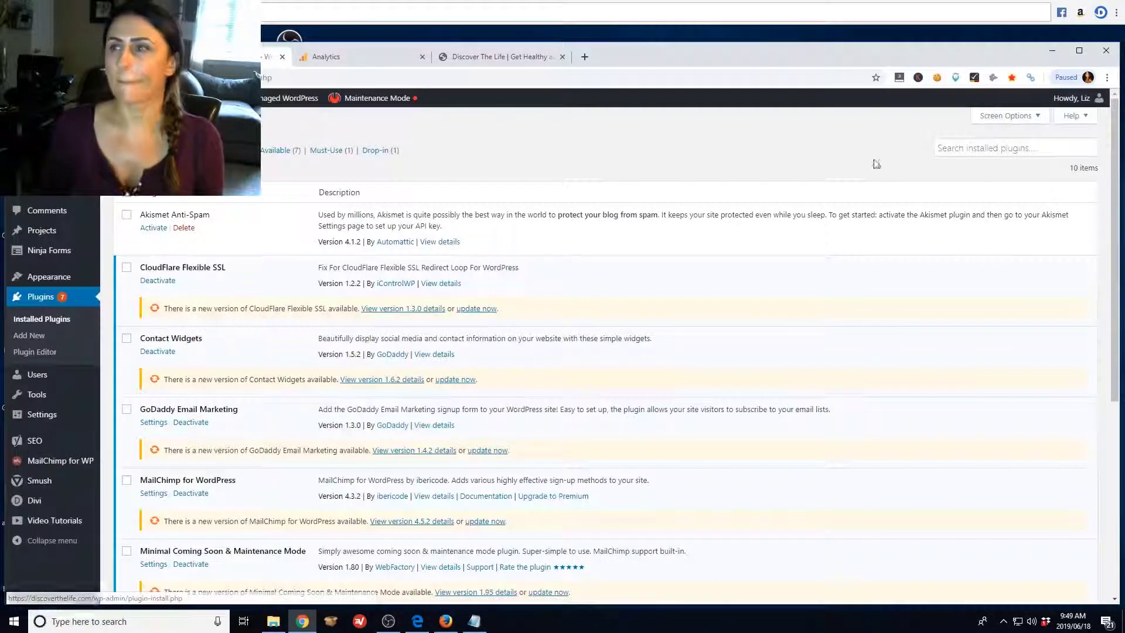
left_click(990, 148)
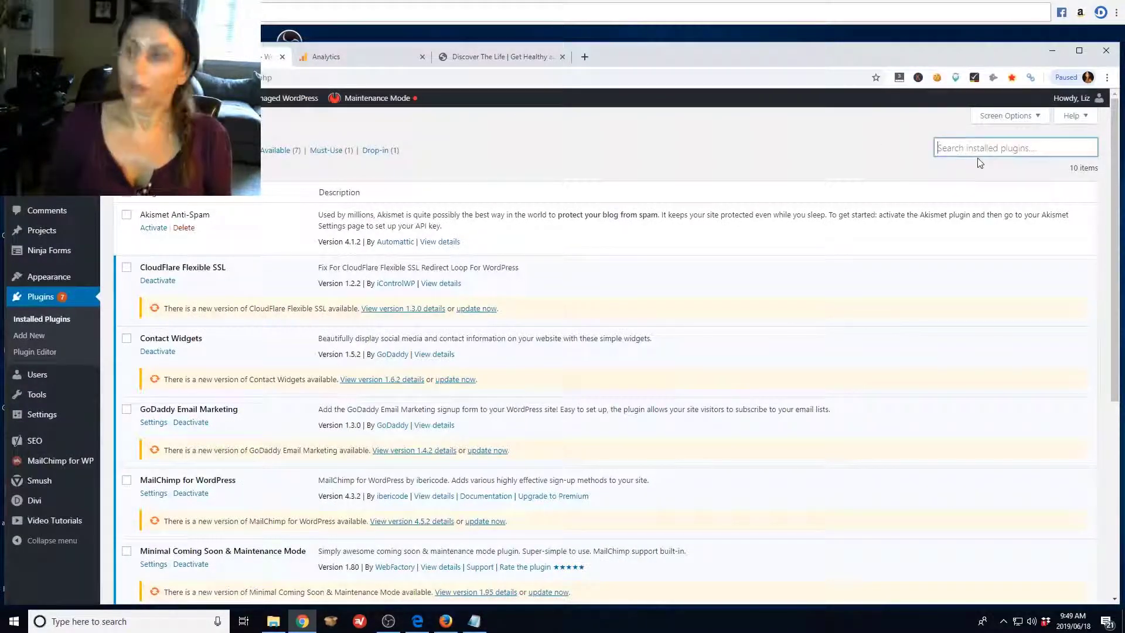
type("nsert he")
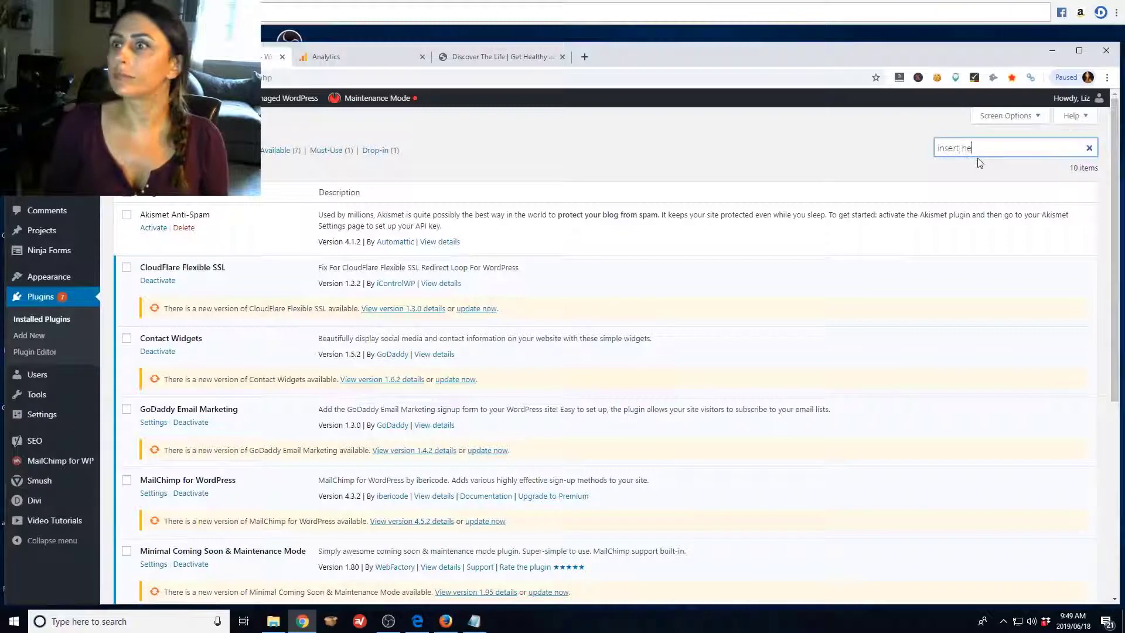
type("aders")
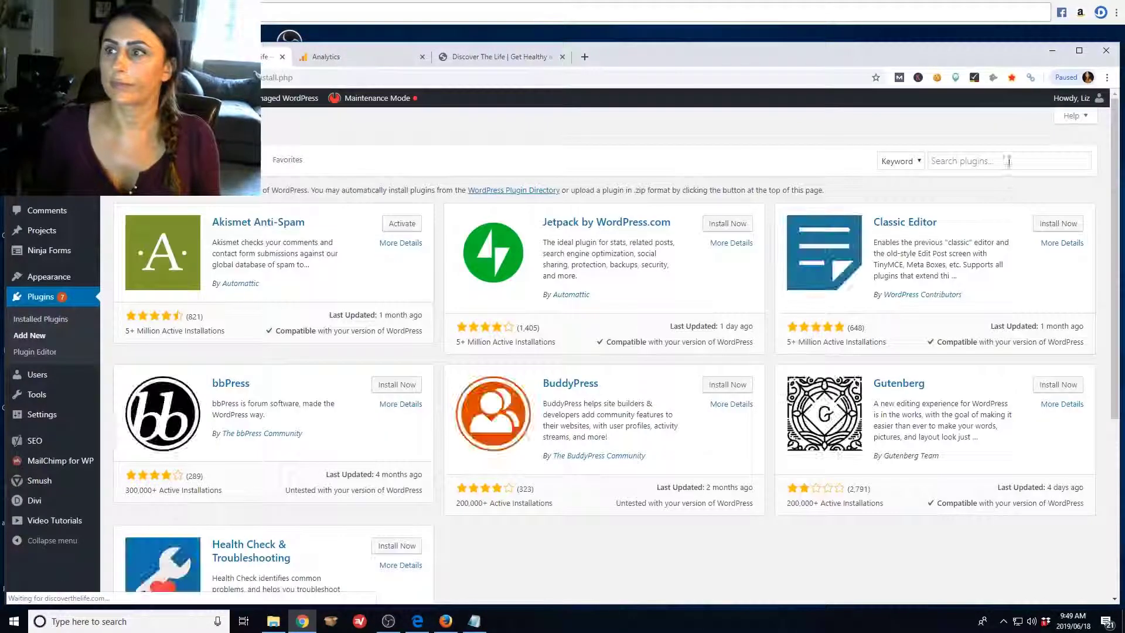
Step: Search the plugin directory for "insert headers and footers", and install and activate the Insert Headers and Footers plugin by WPBeginner
left_click(993, 159)
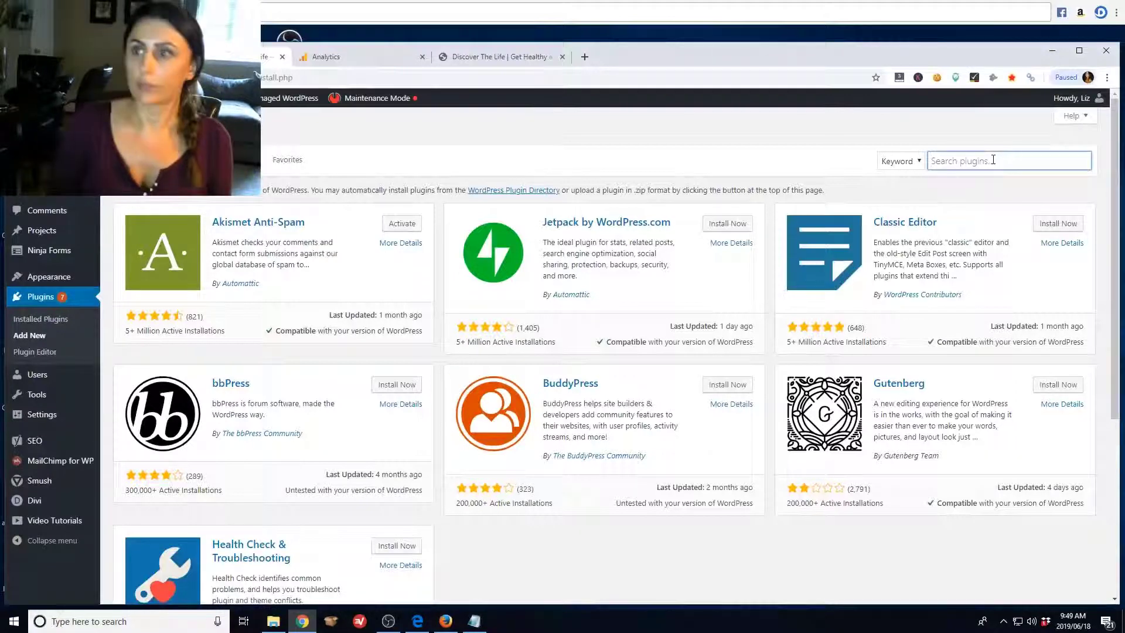
type("insert headers and footers")
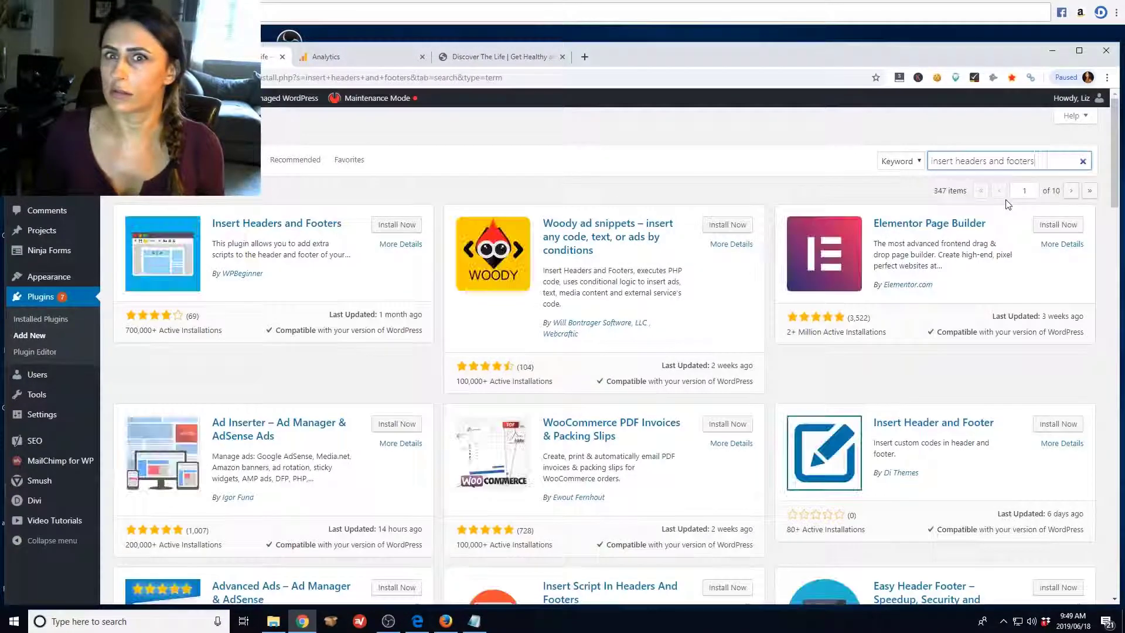
left_click(392, 226)
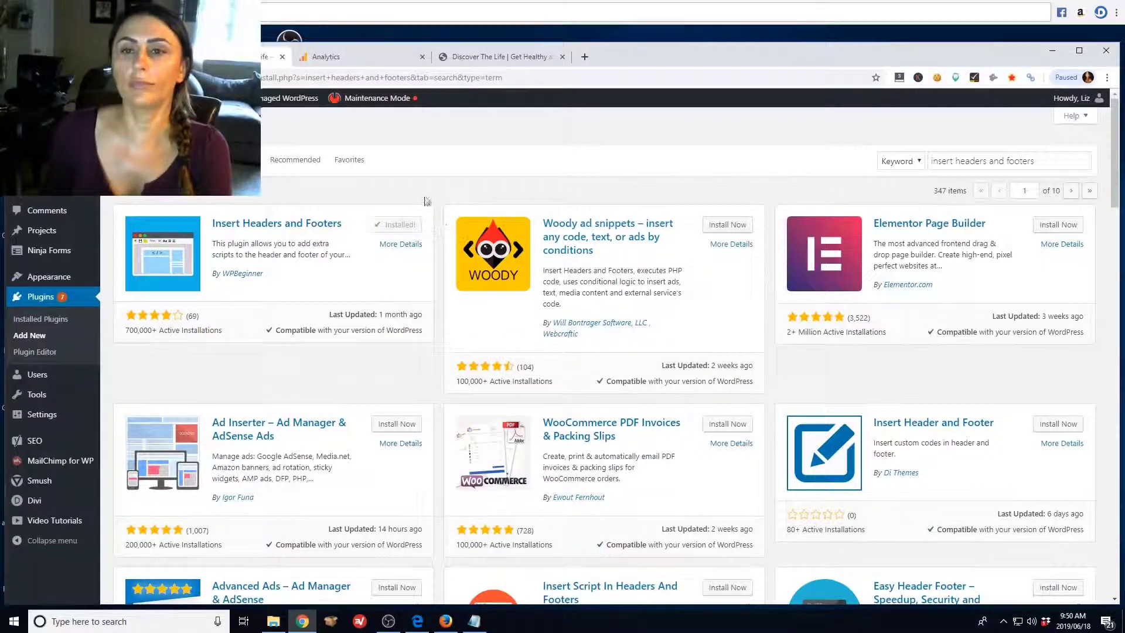
left_click(402, 224)
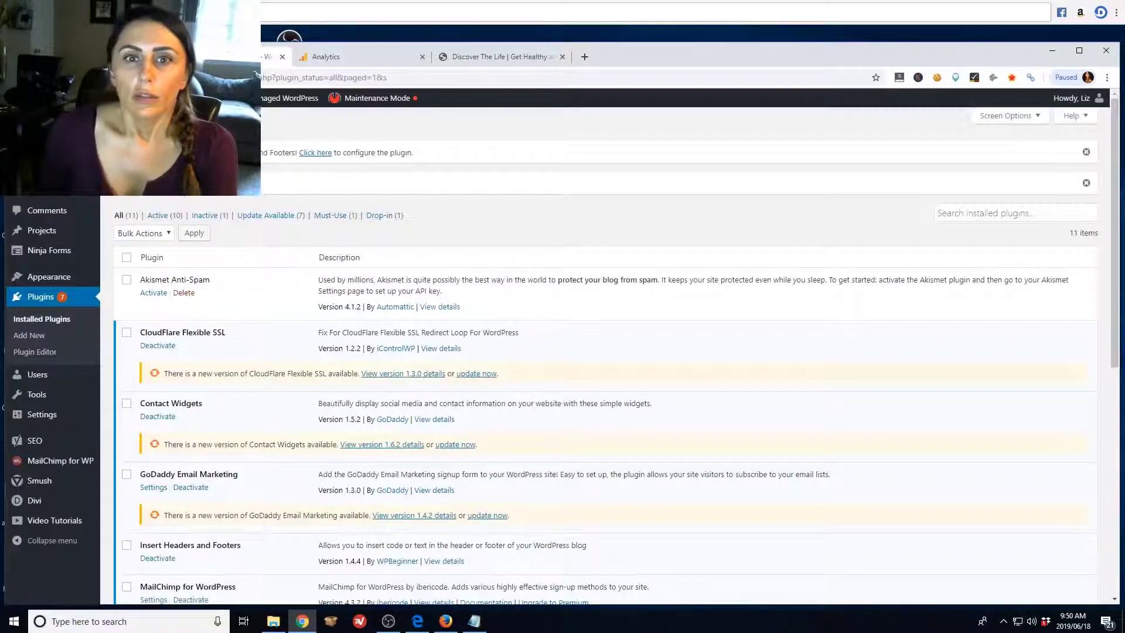
Step: Open the Insert Headers and Footers settings, and copy the full Global Site Tag (gtag.js) code from Google Analytics
mouse_move(57, 423)
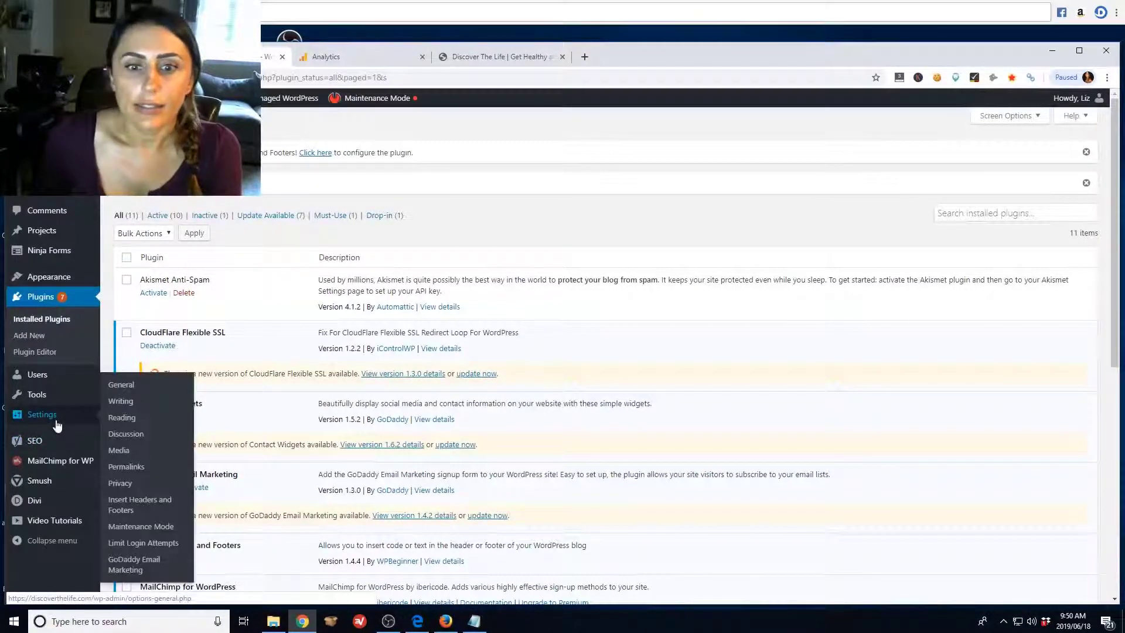
left_click(131, 502)
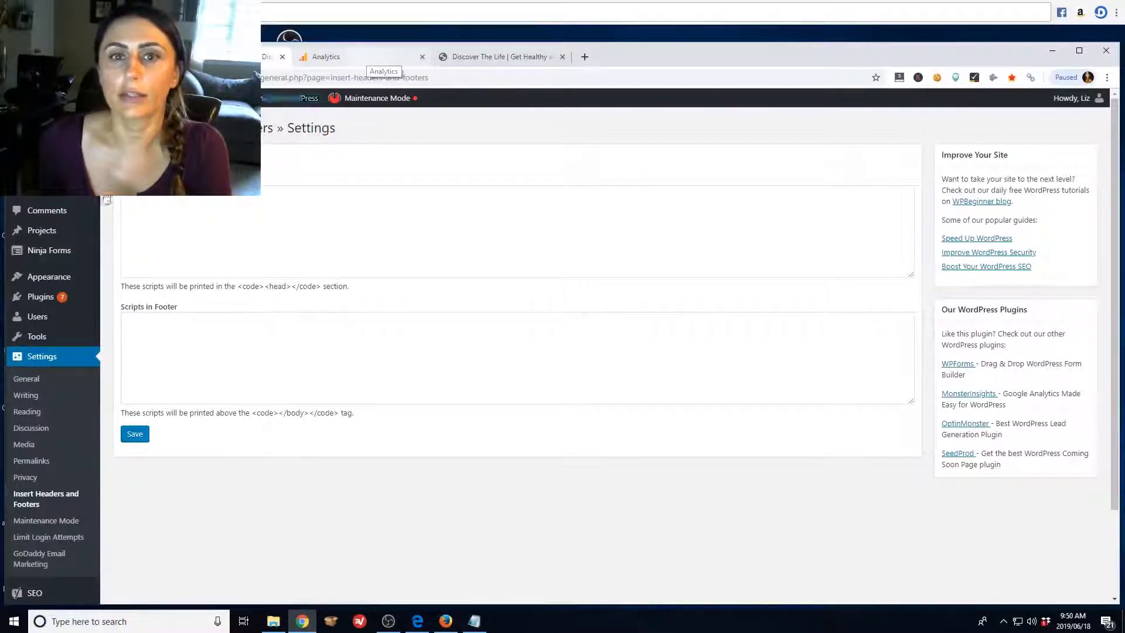
left_click(352, 56)
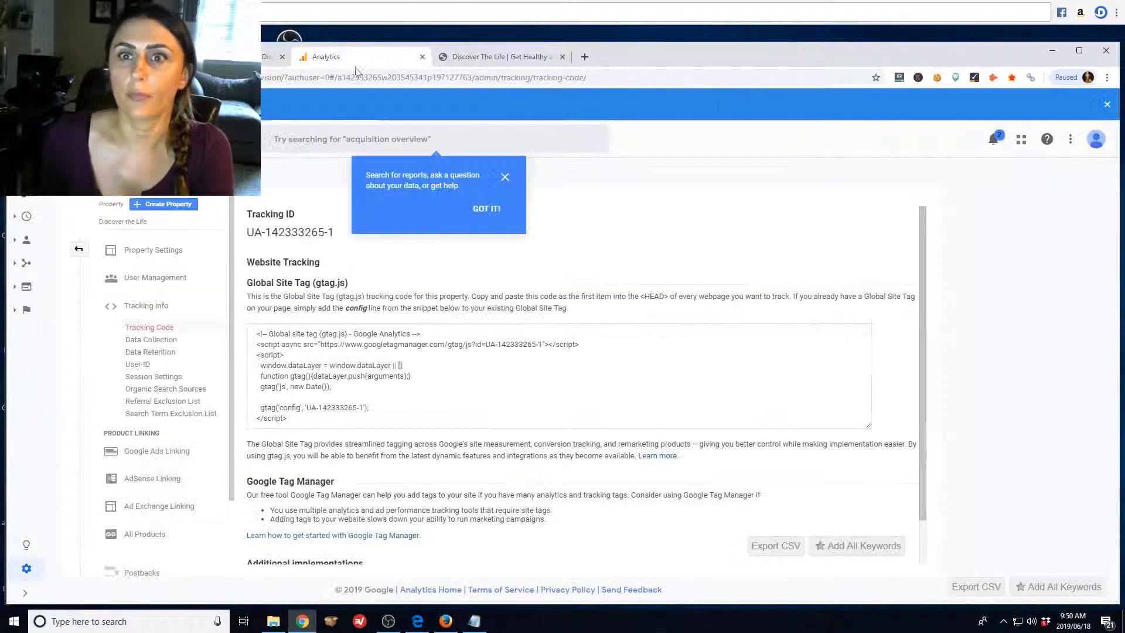
left_click_drag(350, 417, 232, 347)
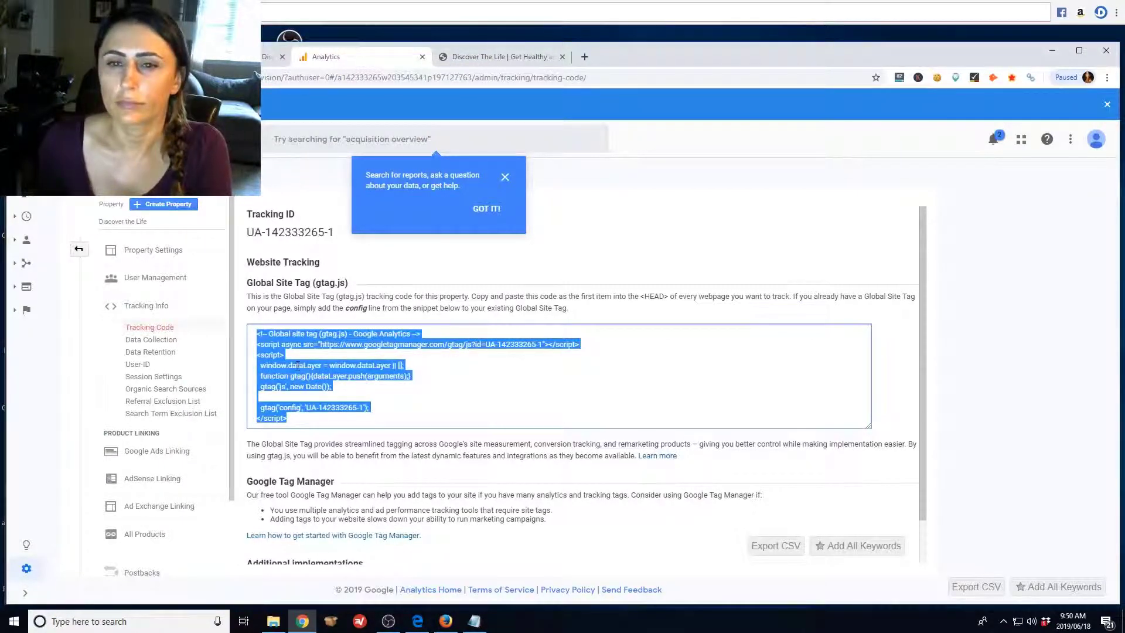
right_click(297, 365)
left_click(325, 376)
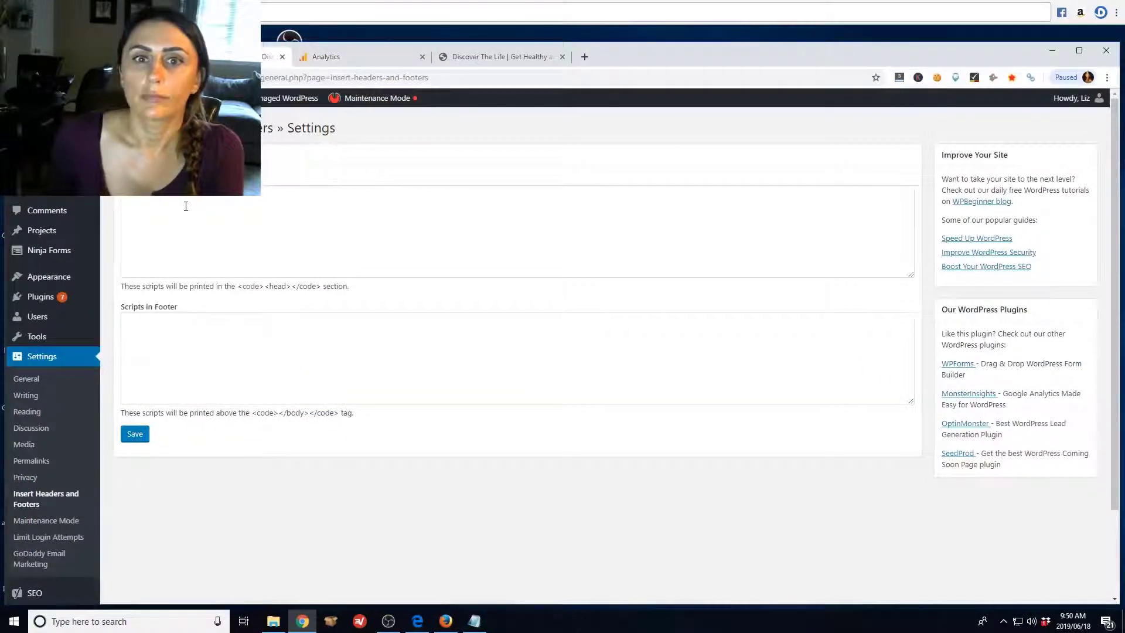
Step: Paste the copied tracking code into the header scripts box of the Insert Headers and Footers settings in WordPress
left_click(186, 206)
right_click(184, 210)
left_click(229, 297)
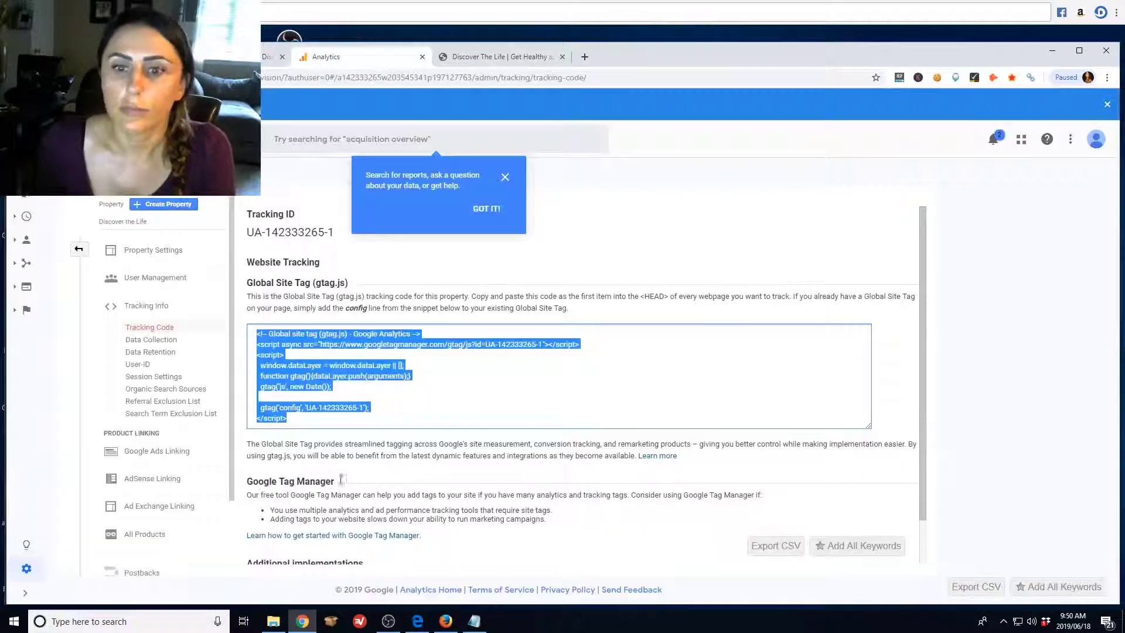
Step: Dismiss the search hint on the Google Analytics tracking code page and check the tracking status
scroll(341, 479, "down", 1)
scroll(491, 139, "up", 1)
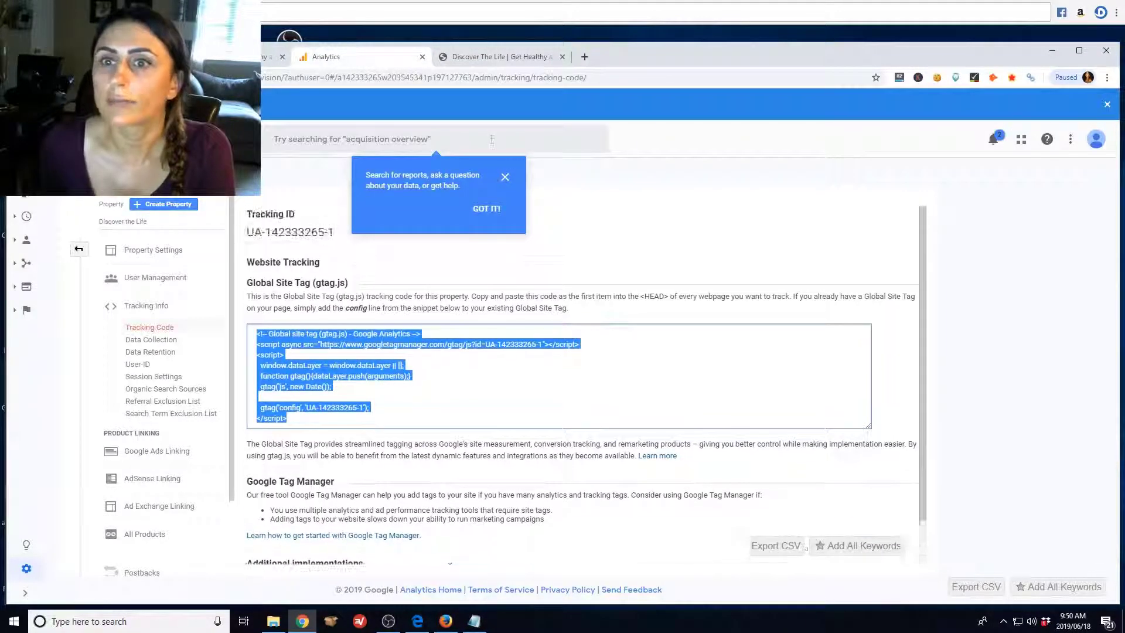
left_click(505, 178)
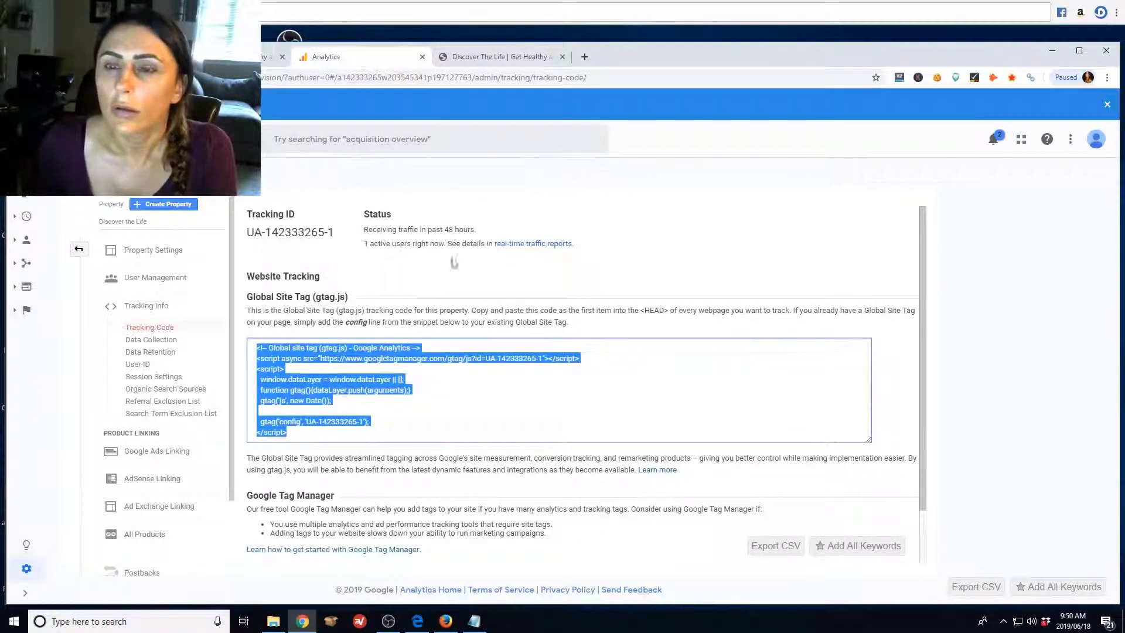
Step: Open the real-time traffic report from the tracking status and check the active users on the site
left_click(535, 246)
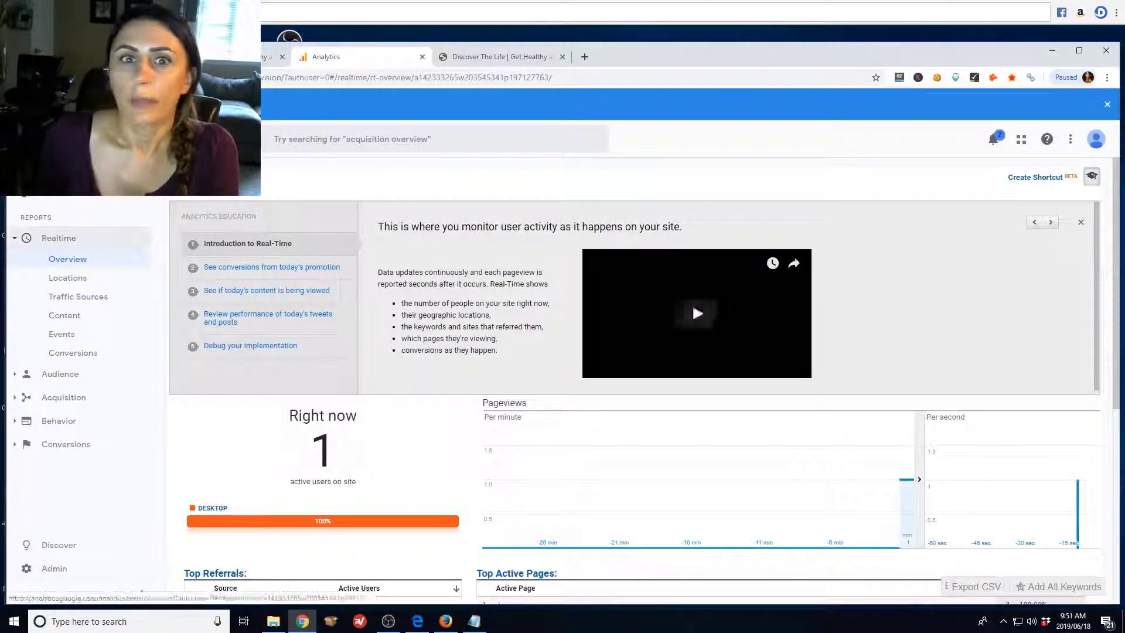
mouse_move(889, 542)
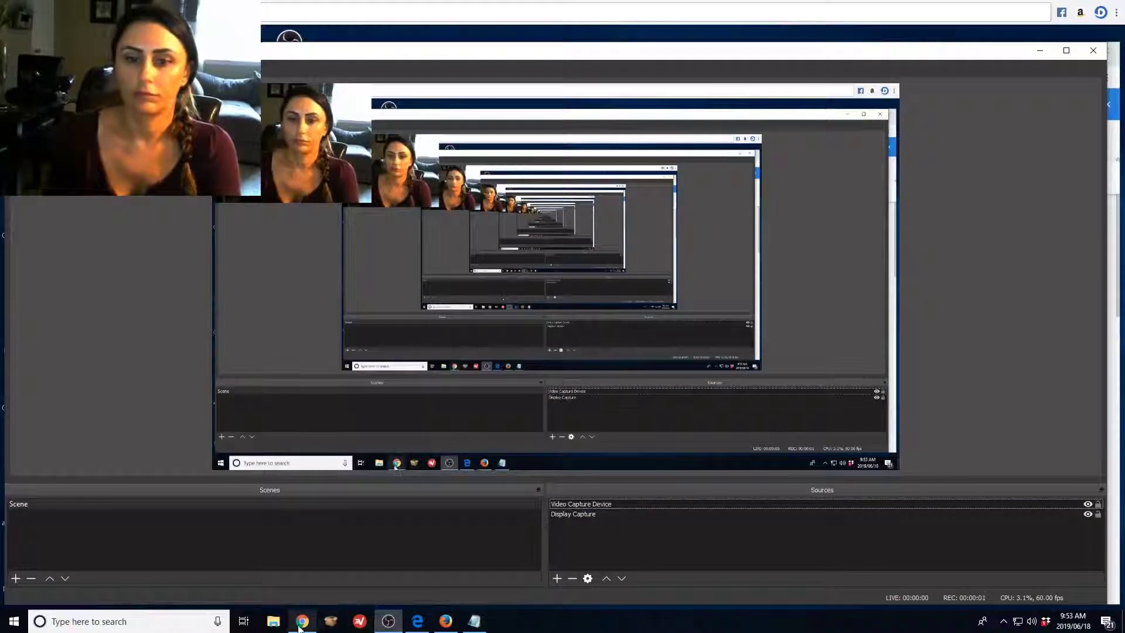
Step: Return to the WordPress dashboard in Chrome, open the general Yoast SEO page and start the first-time configuration wizard
left_click(326, 615)
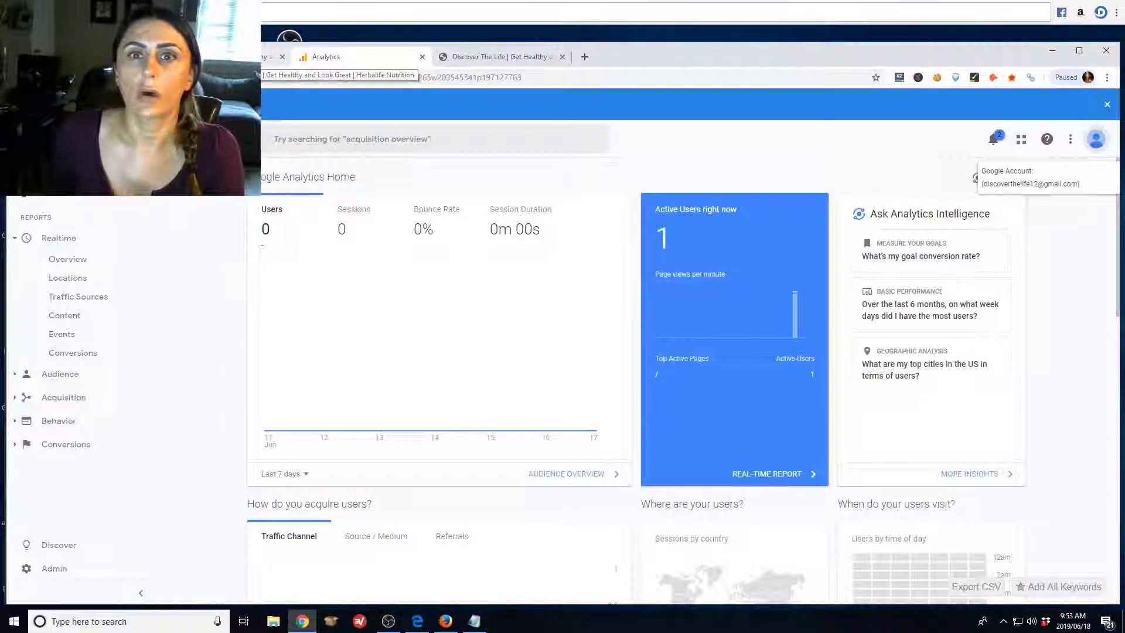
left_click(265, 57)
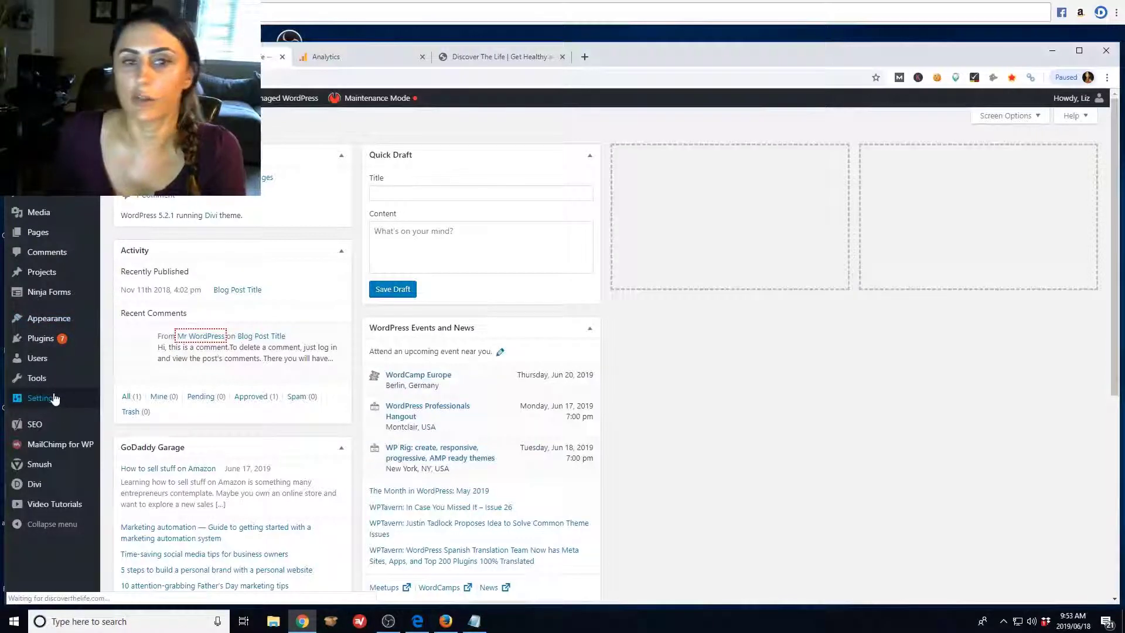
mouse_move(56, 381)
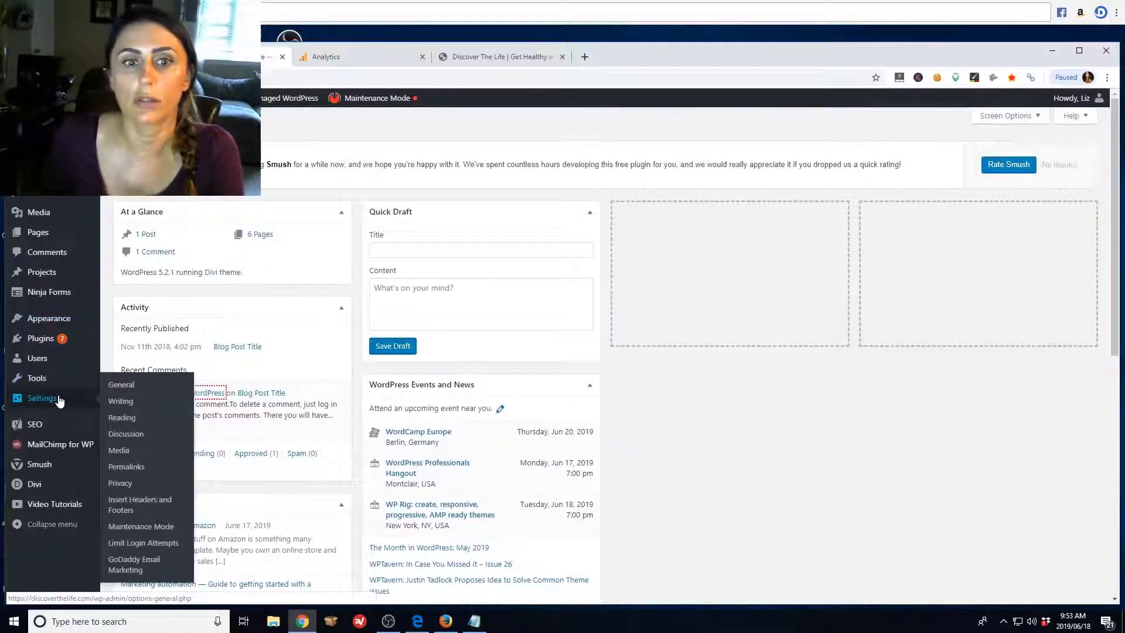
mouse_move(42, 427)
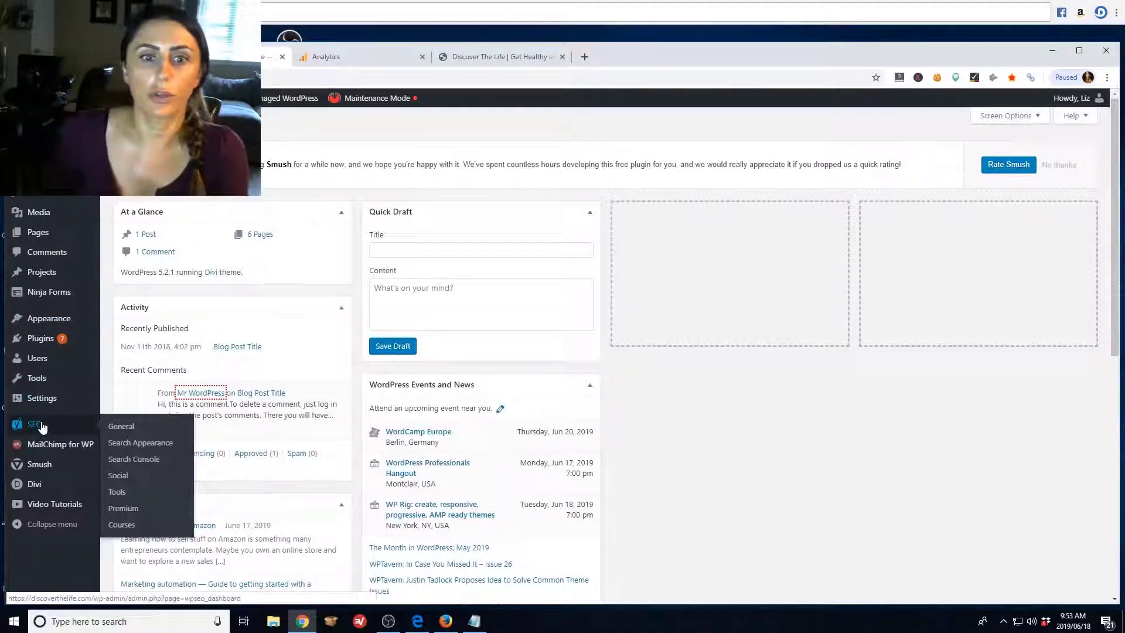
left_click(119, 430)
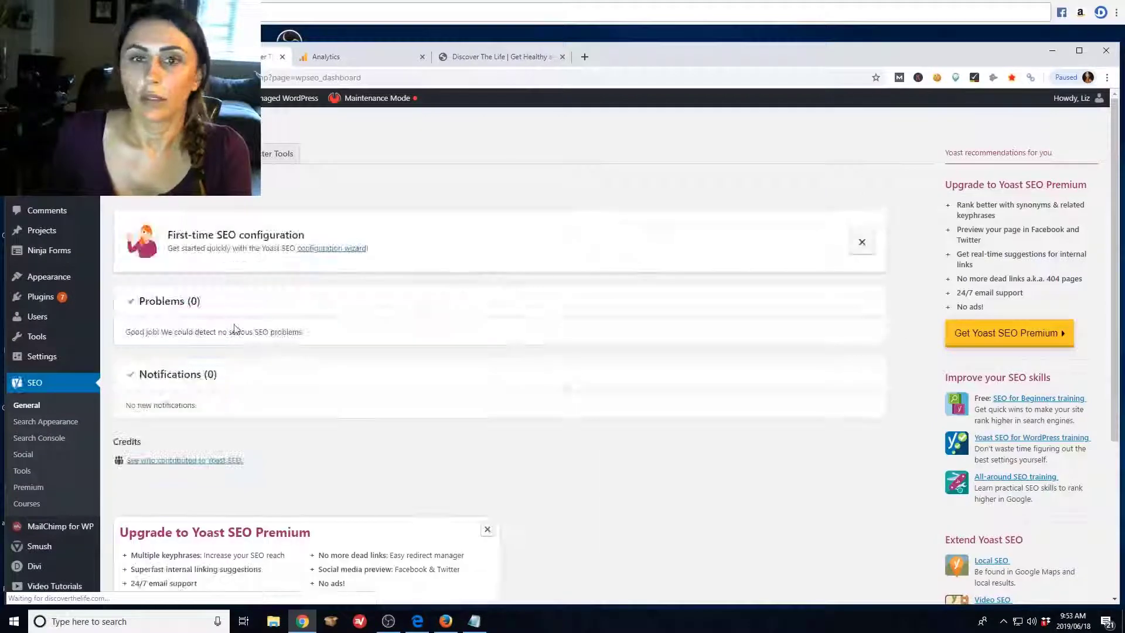
left_click(335, 249)
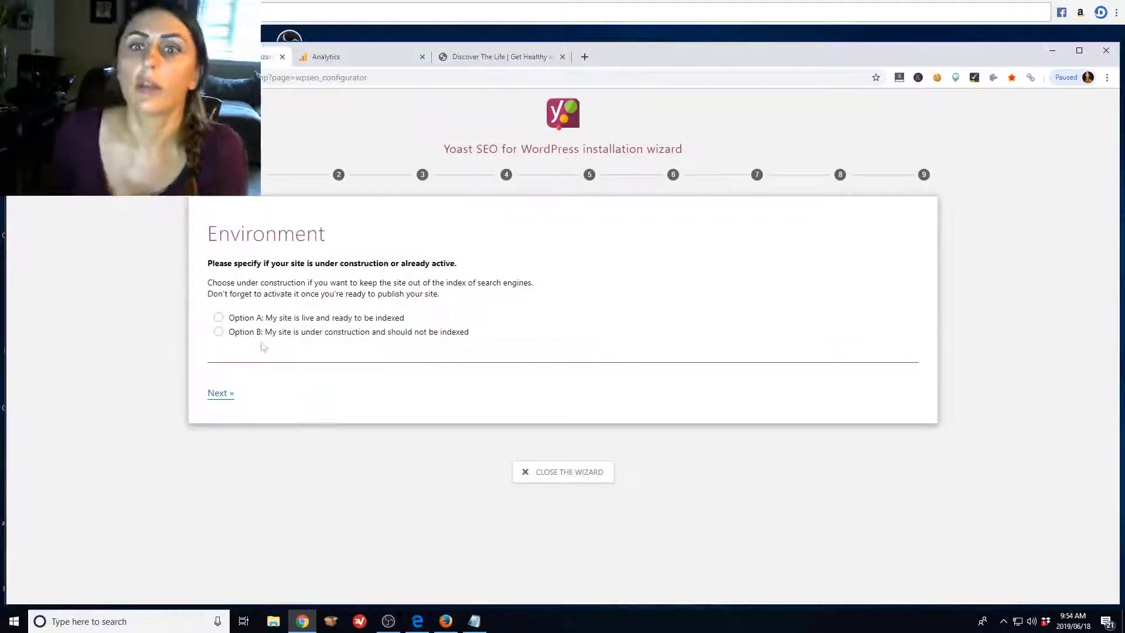
Step: Declare the site live and ready to be indexed, and set the site type to a small offline business
left_click(219, 318)
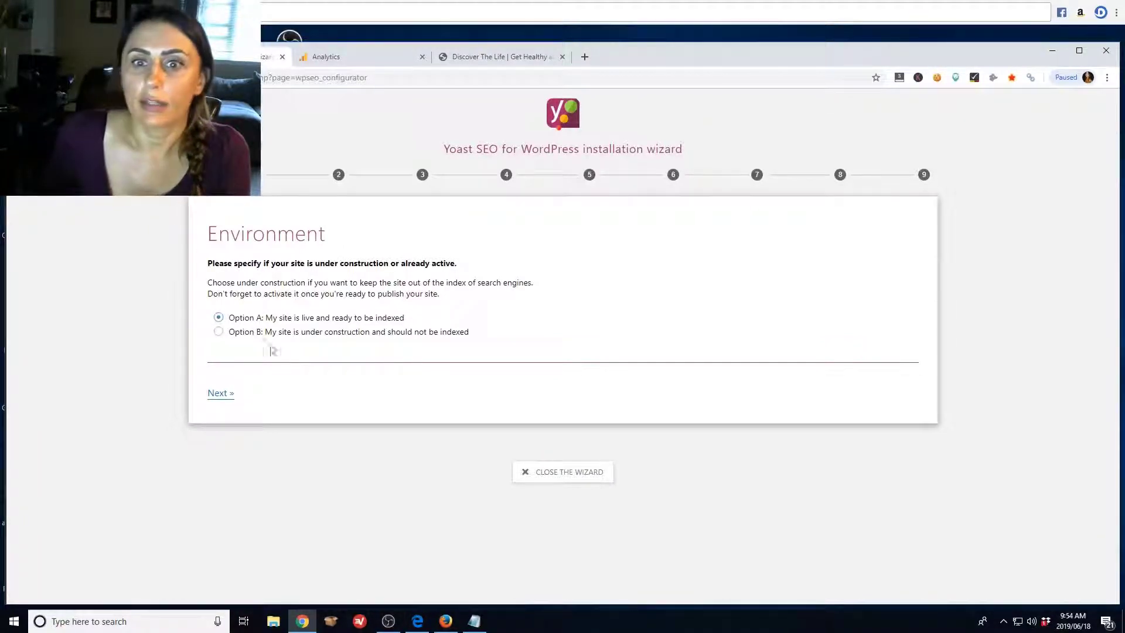
left_click(211, 394)
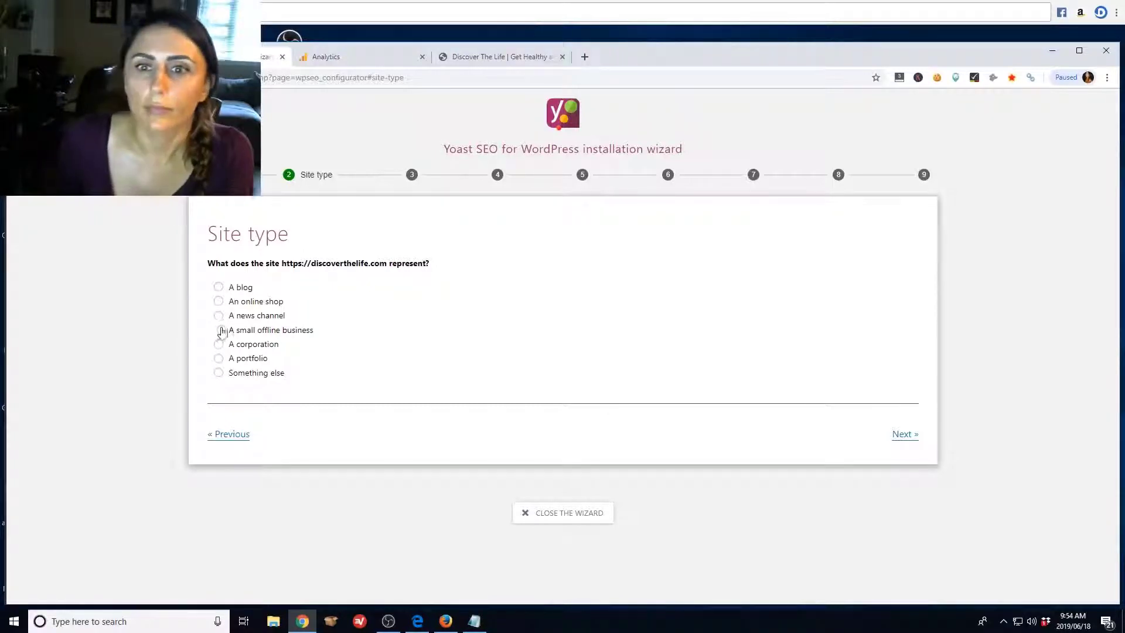
left_click(218, 330)
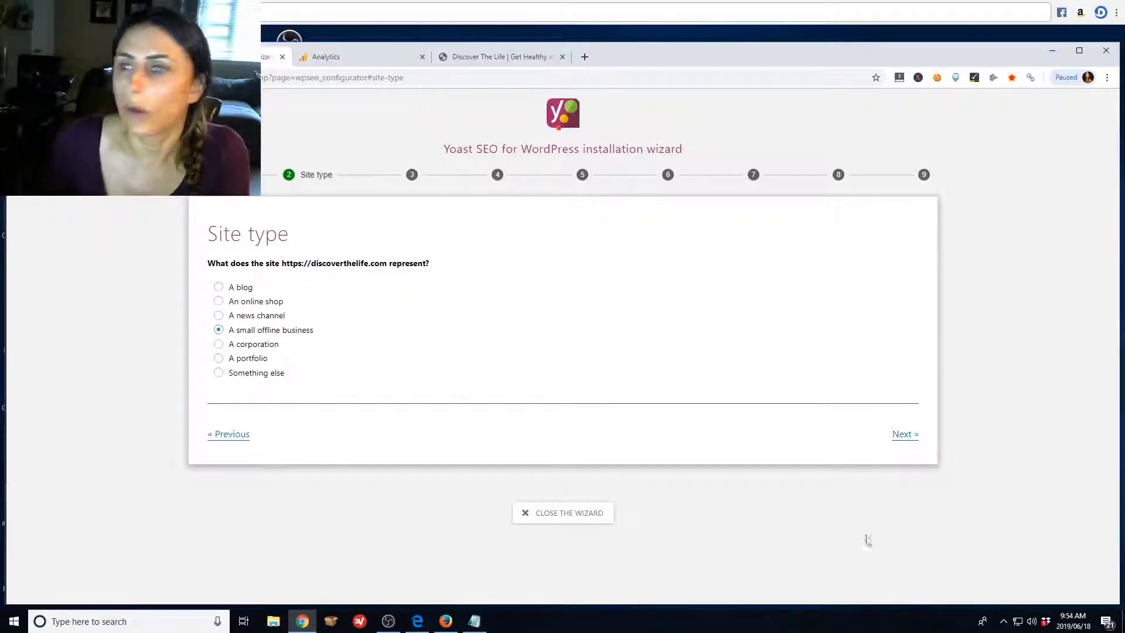
left_click(905, 440)
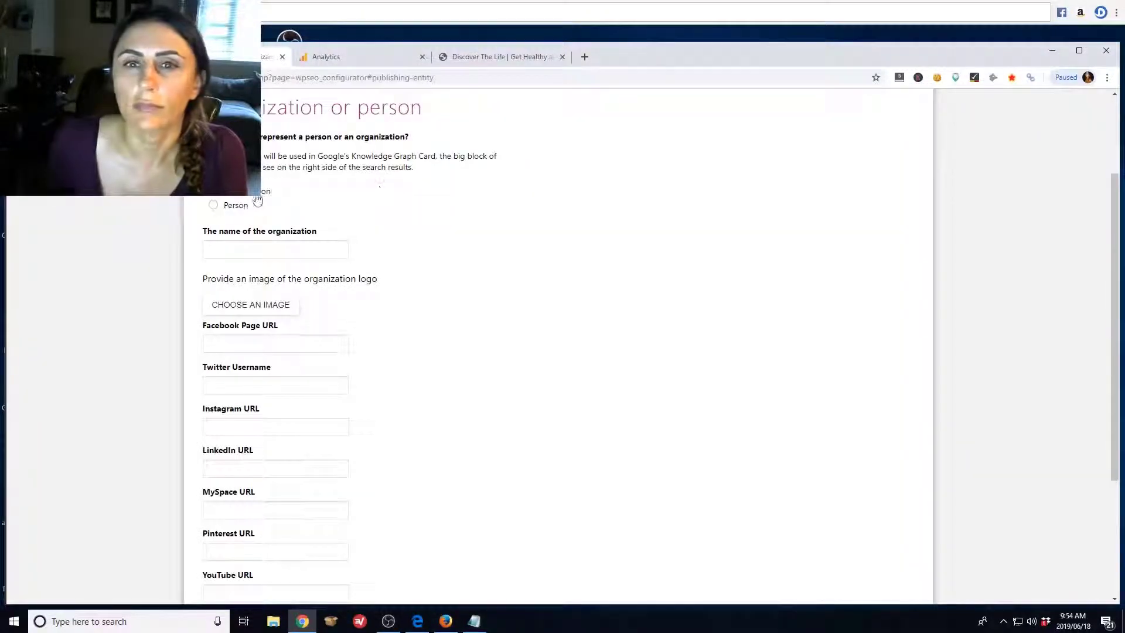
Step: Enter "Discover the Life" as the organization name, leave the logo and social profiles empty, and continue to search engine visibility
left_click(240, 251)
mouse_move(381, 619)
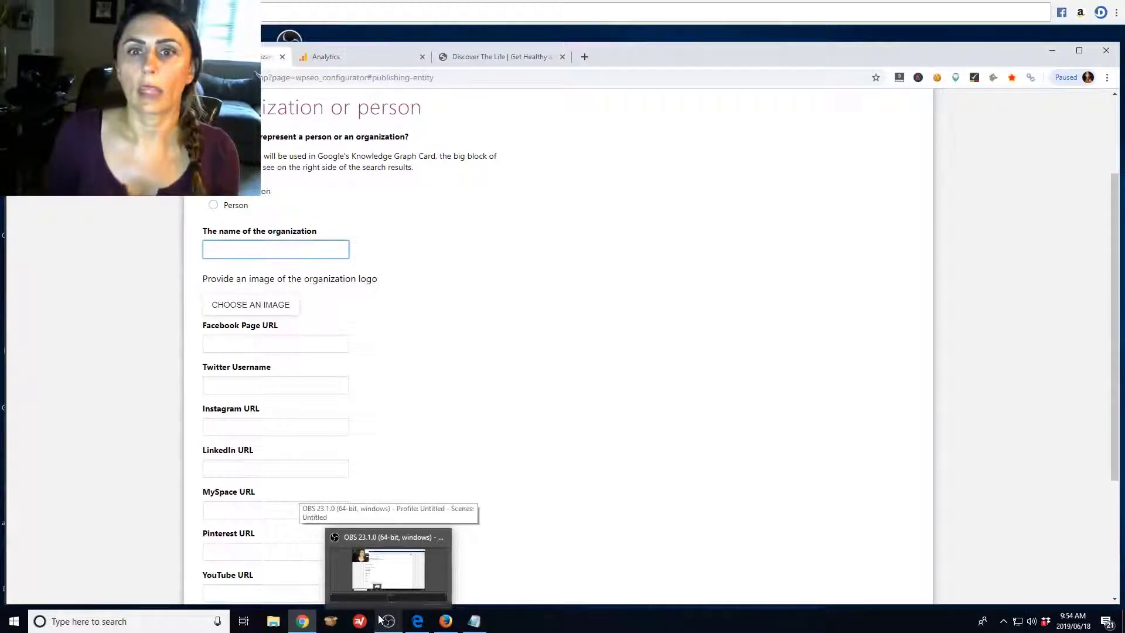
type("Dis")
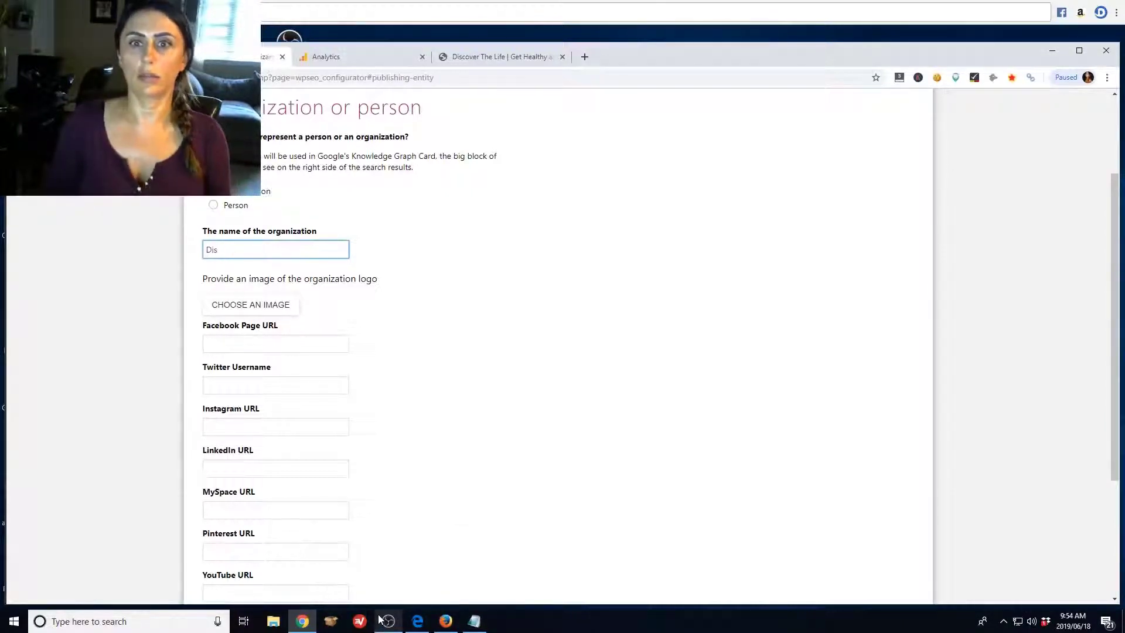
type("cover ")
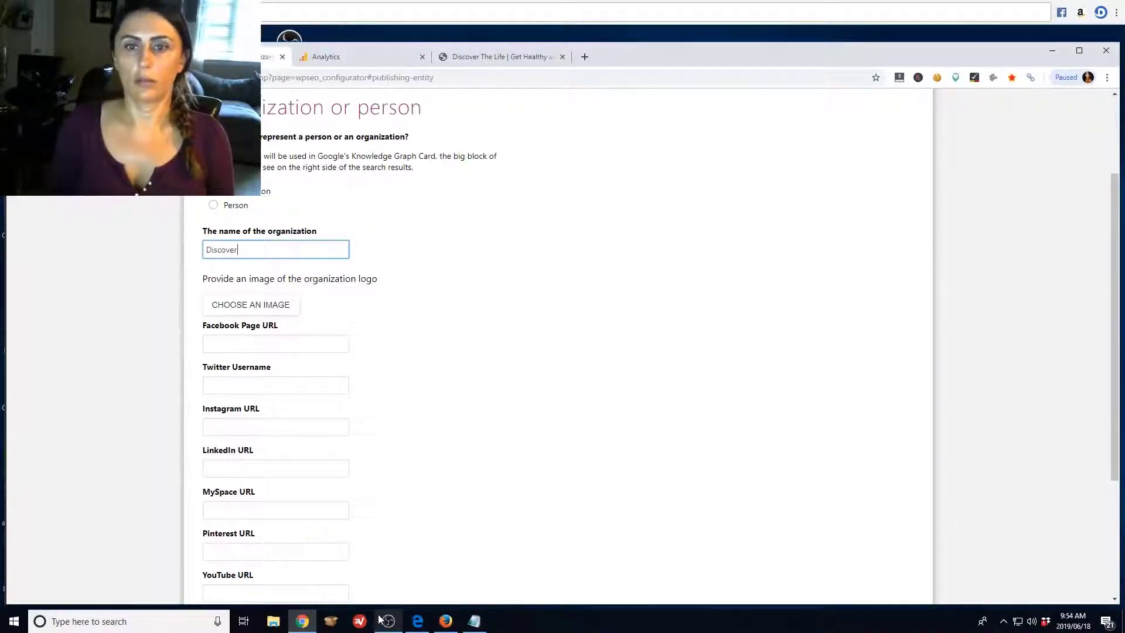
type("the life")
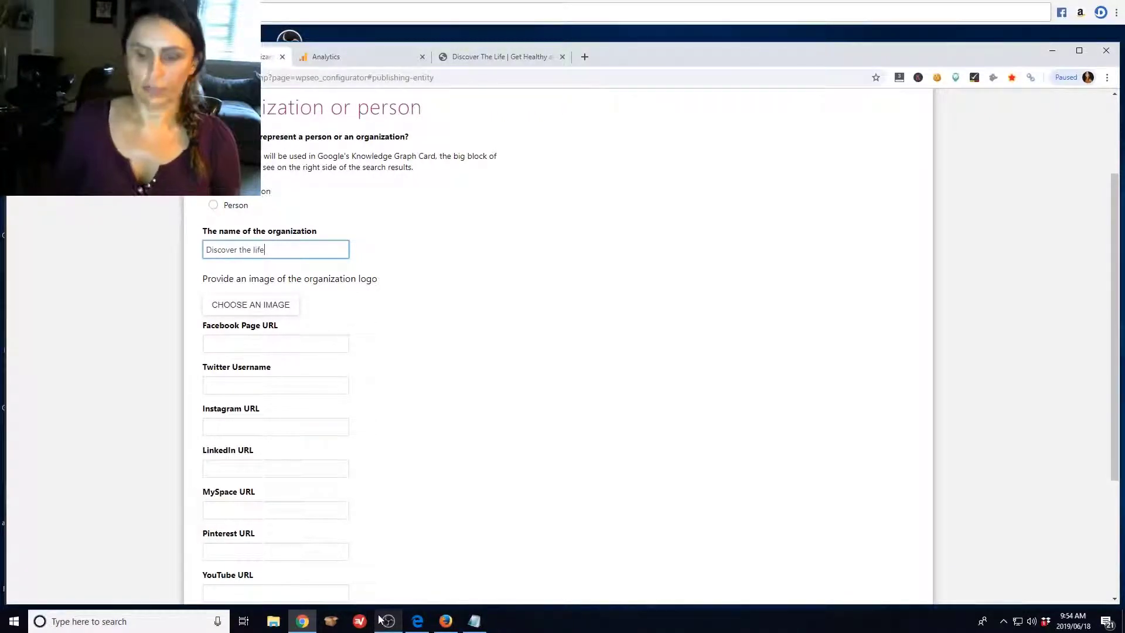
key("BackSpace")
key("BackSpace")
key("BackSpace")
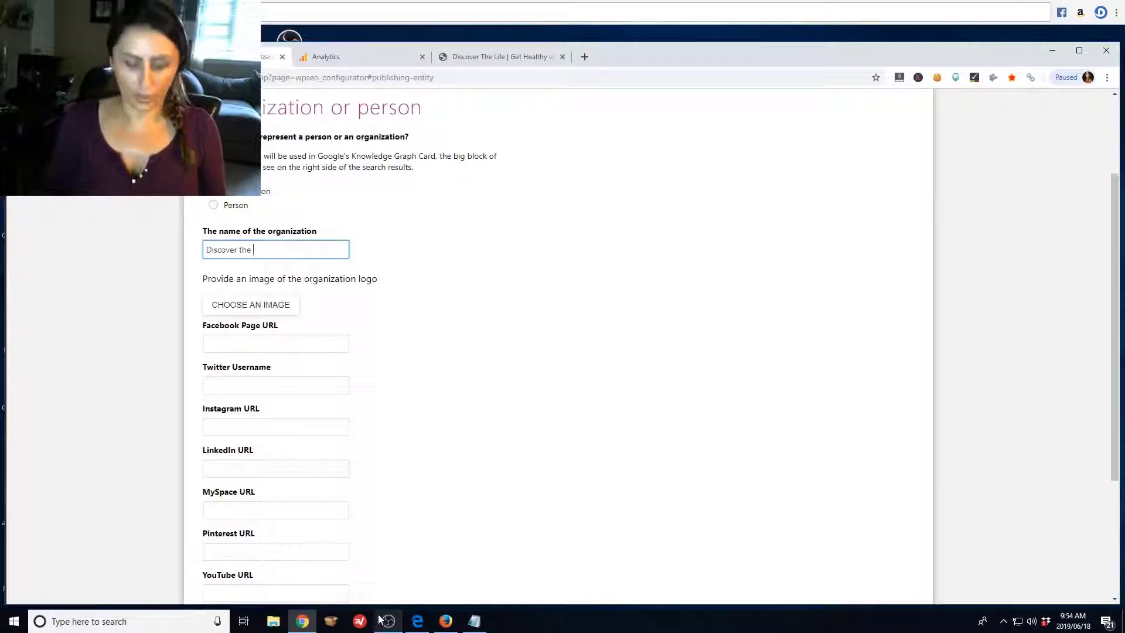
type("Life")
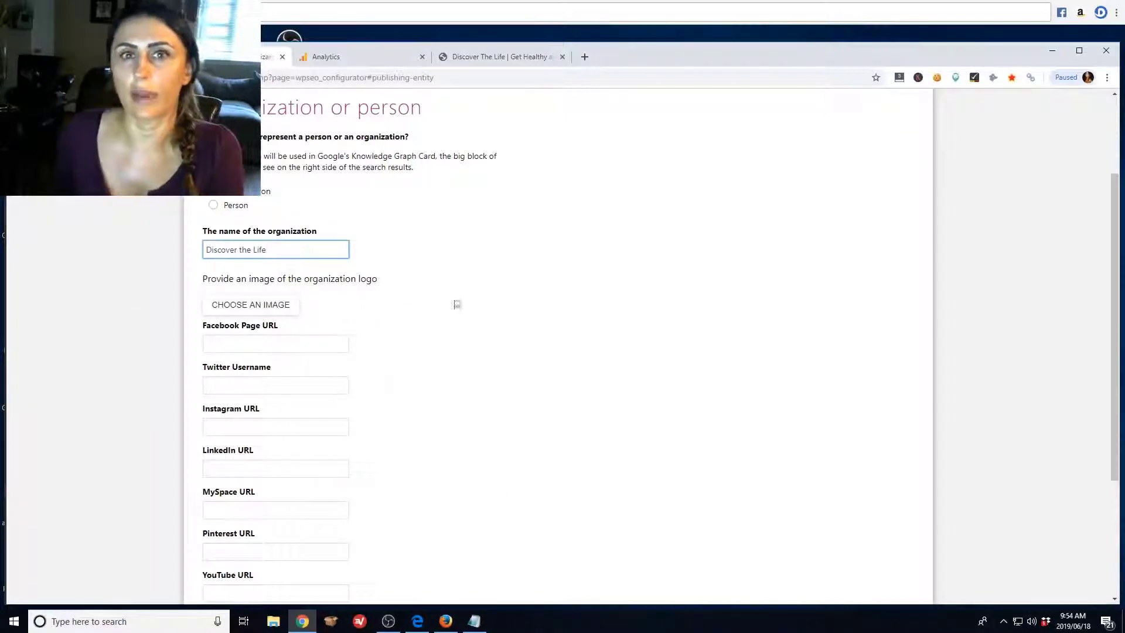
scroll(469, 369, "down", 3)
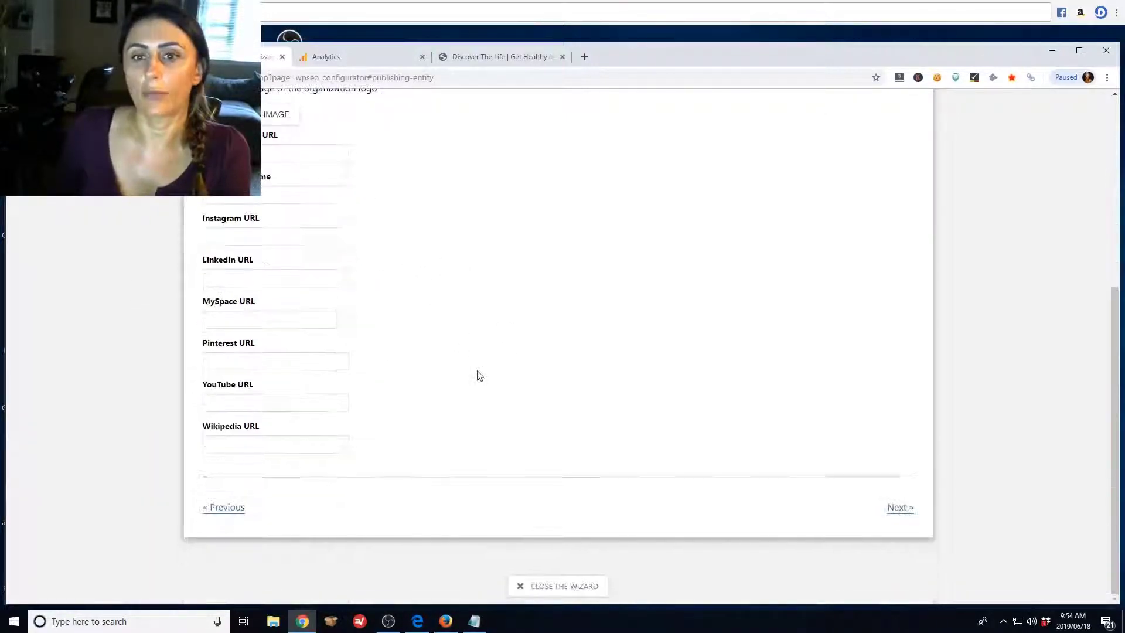
left_click(901, 512)
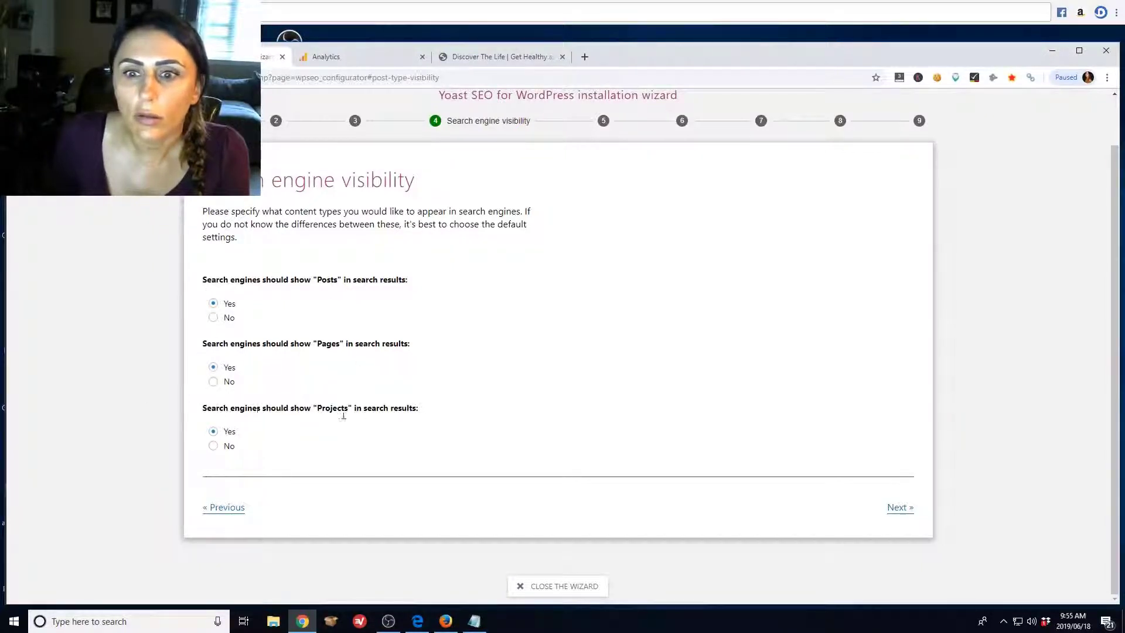
Step: Accept the default search engine visibility and single-author settings, and set the title separator to the vertical bar "|"
left_click(903, 516)
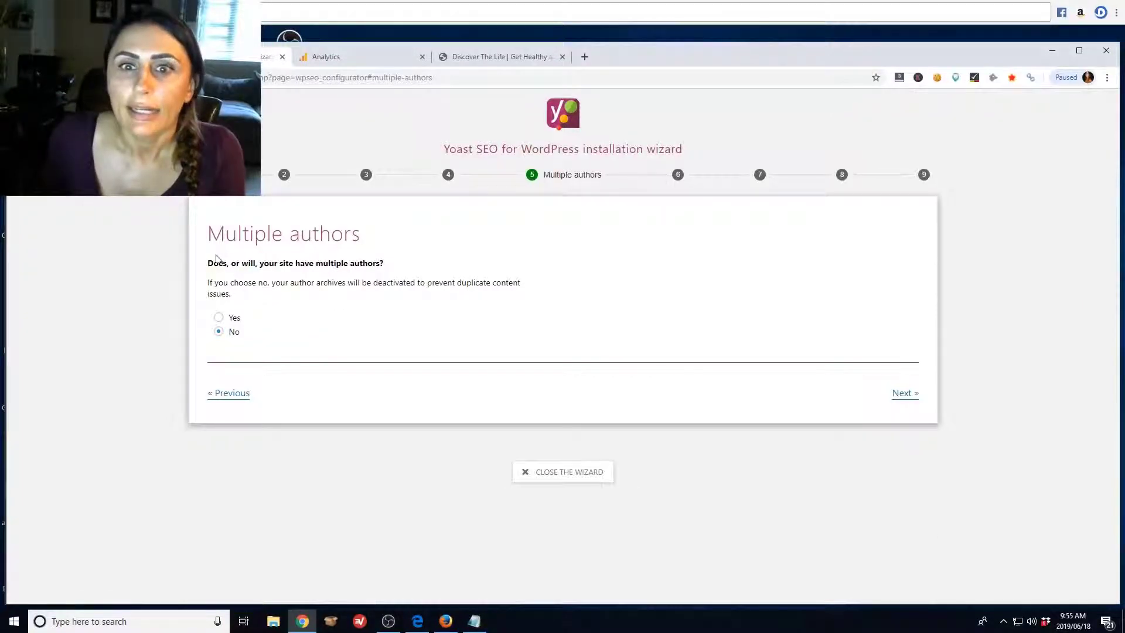
left_click(911, 400)
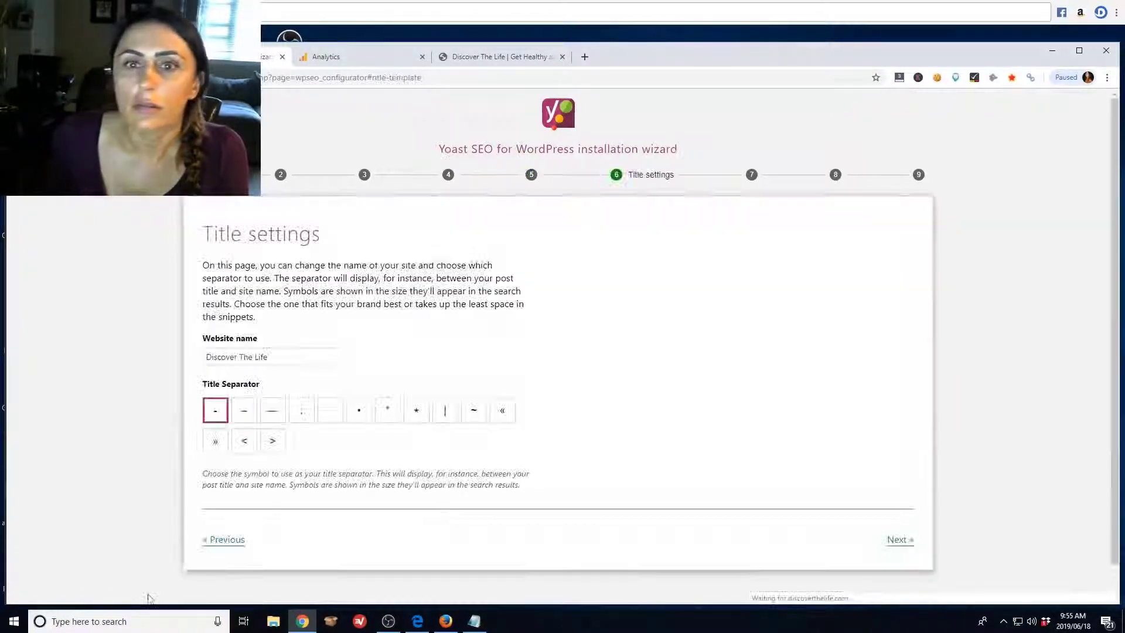
left_click(445, 412)
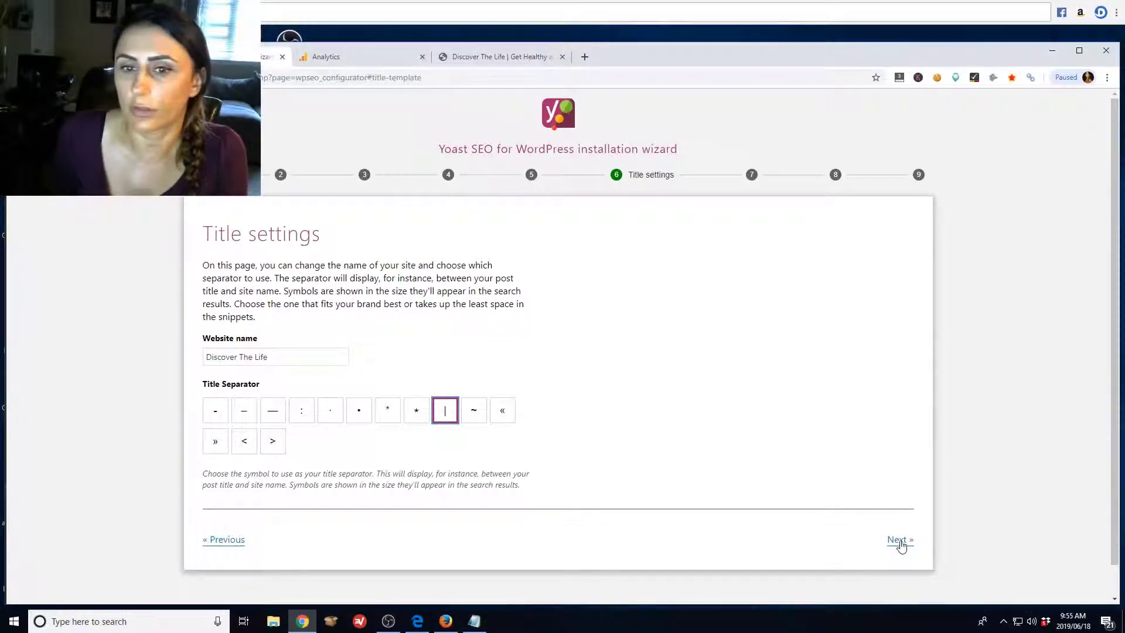
left_click(899, 542)
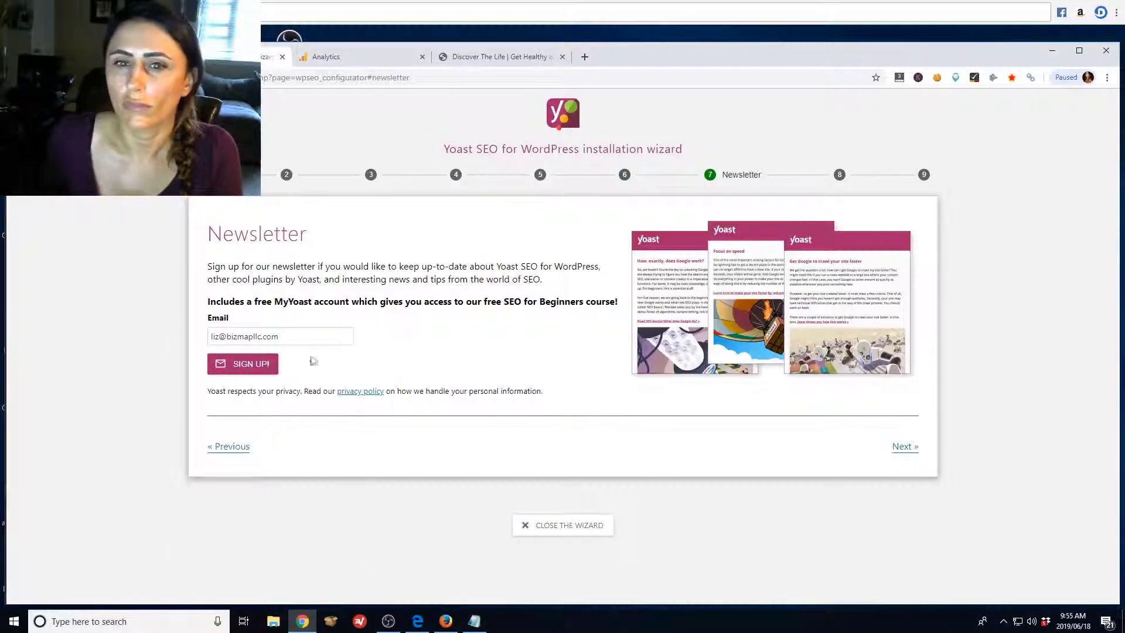
Step: Clear the newsletter e-mail, skip the sign-up and suggestions, and finish the Yoast configuration wizard
left_click_drag(297, 336, 116, 315)
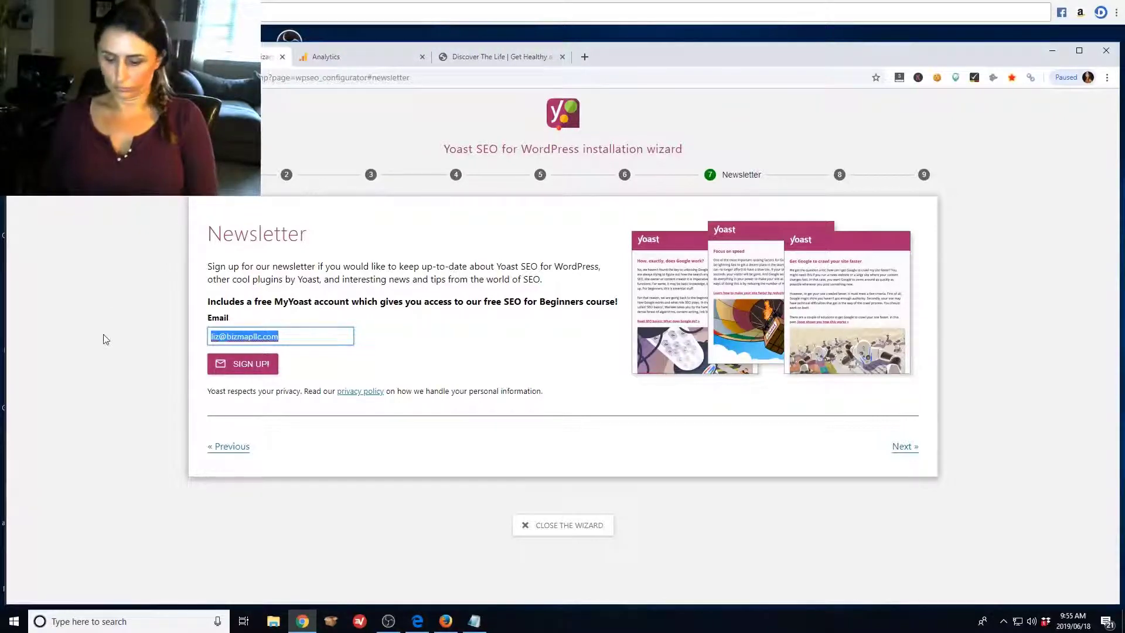
key("BackSpace")
left_click(905, 447)
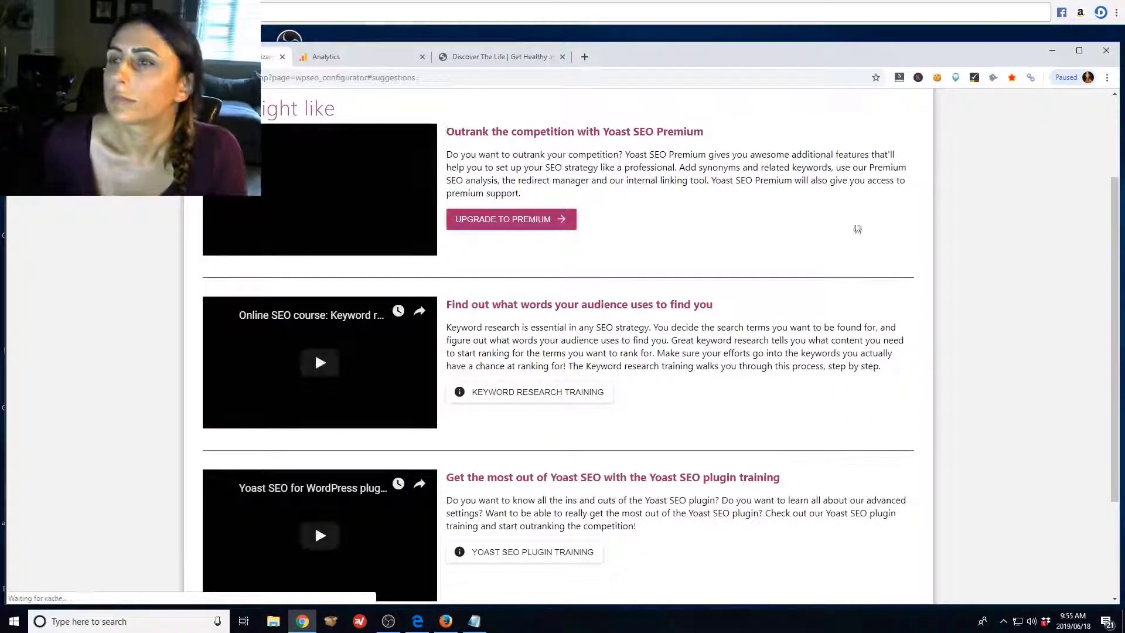
scroll(859, 270, "down", 3)
left_click(898, 508)
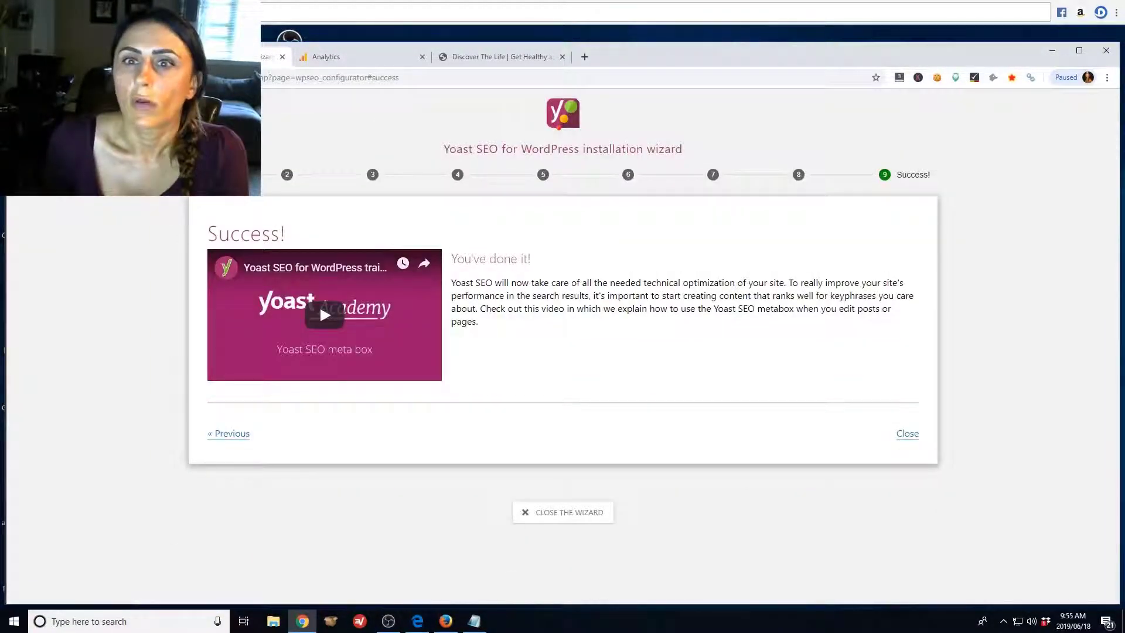
left_click(907, 434)
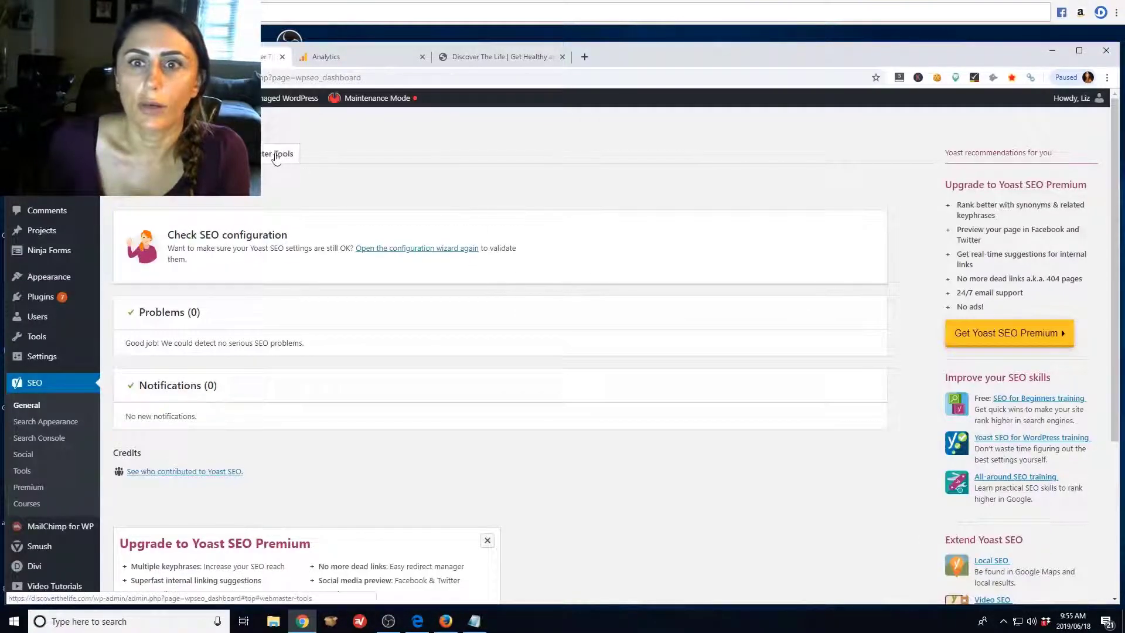
Step: Open Google Search Console from Yoast's Webmaster Tools verification settings, and sign in with the Google account password
left_click(263, 161)
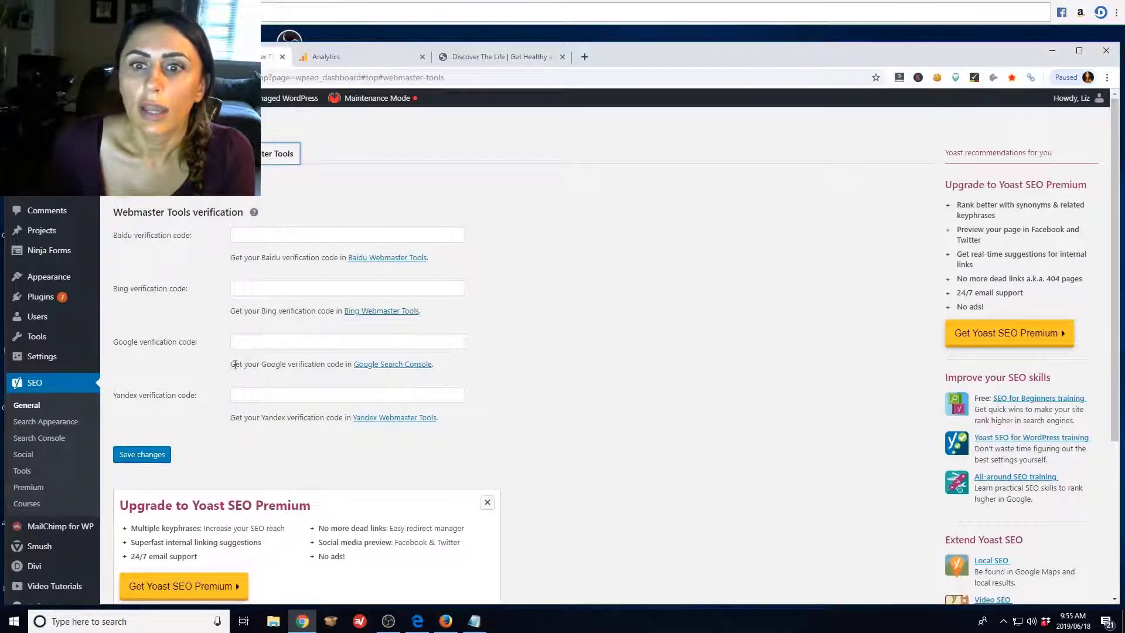
left_click(402, 366)
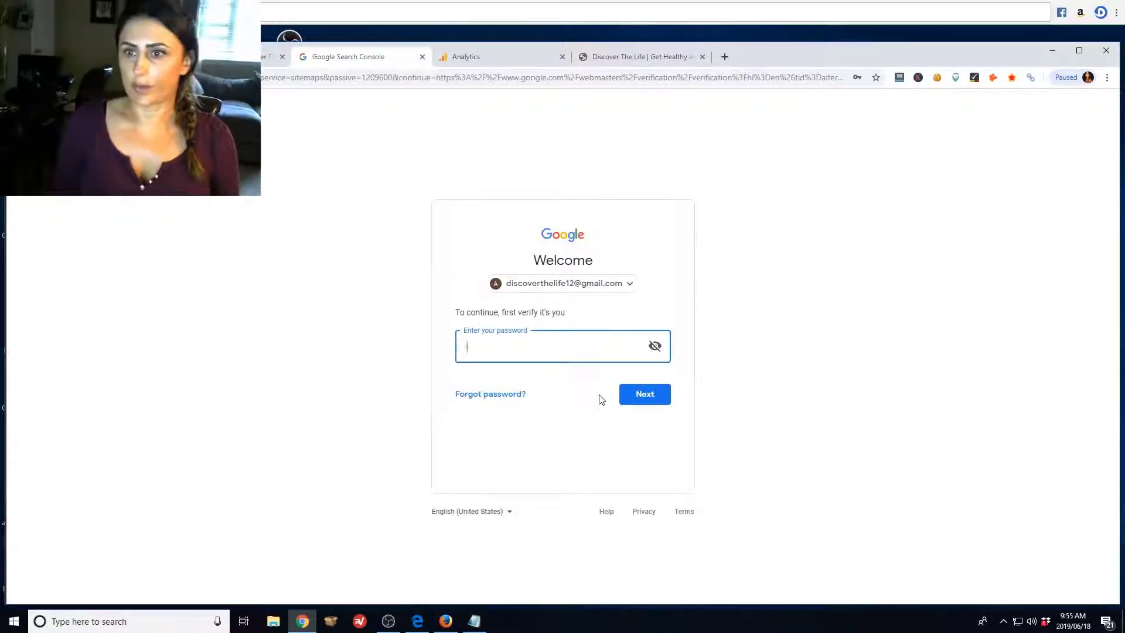
type("•••")
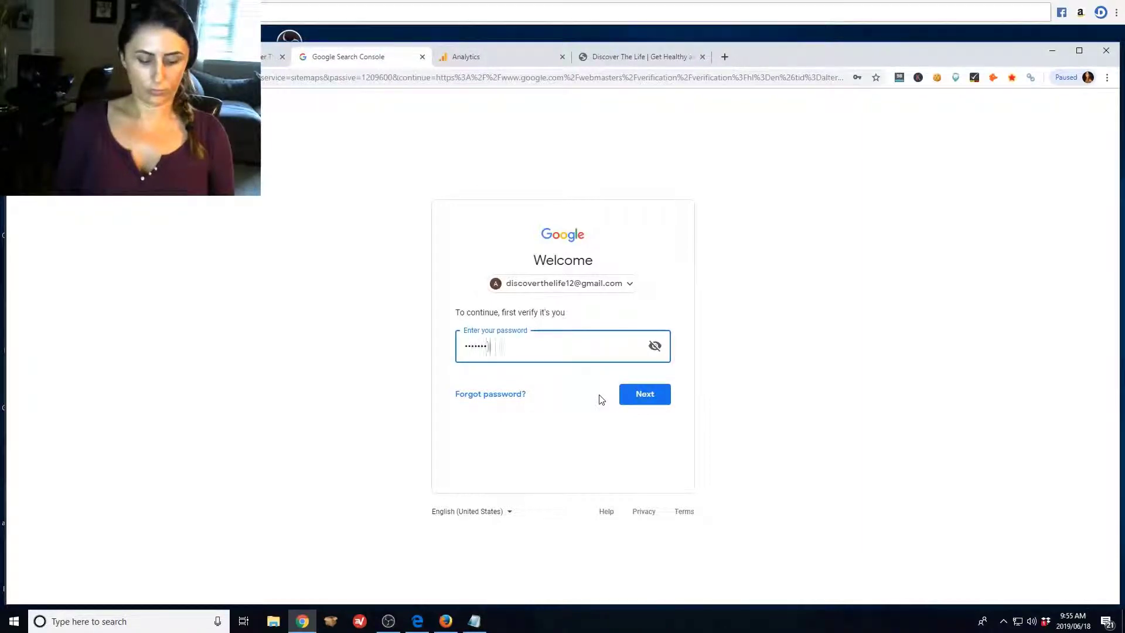
key("Return")
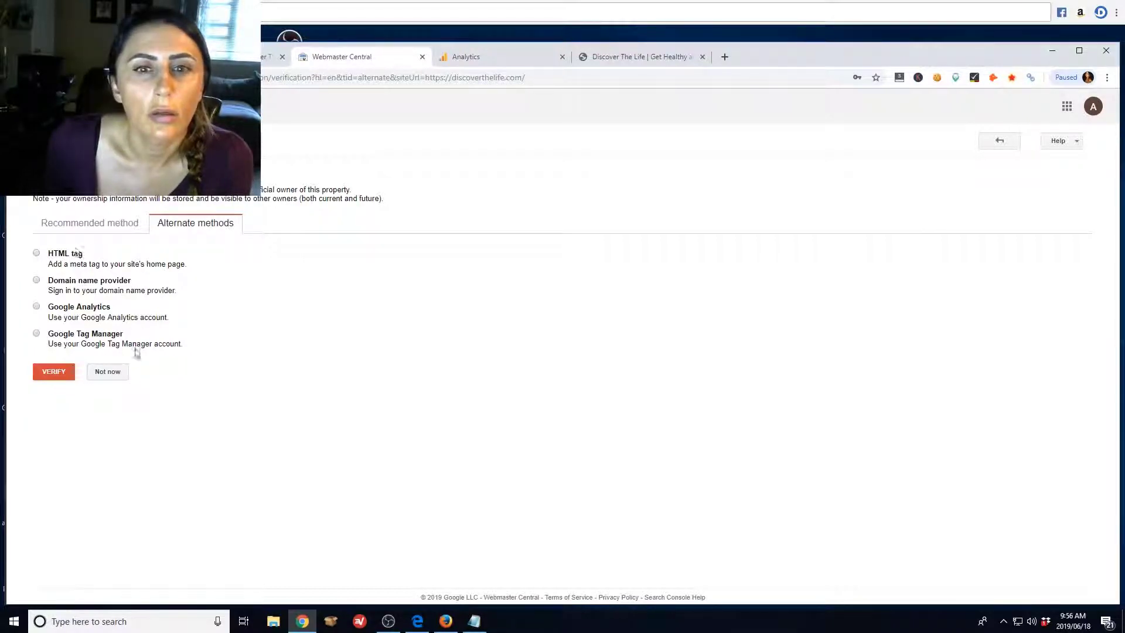
Step: Choose the HTML tag verification method and copy the full google-site-verification meta tag
left_click(36, 253)
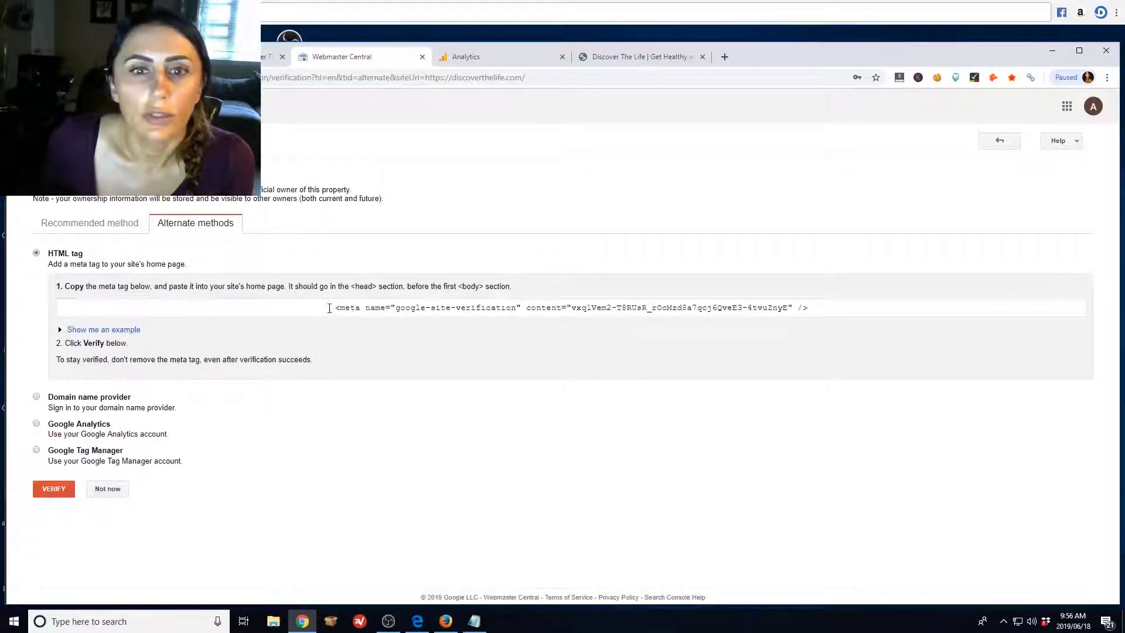
left_click_drag(329, 309, 841, 321)
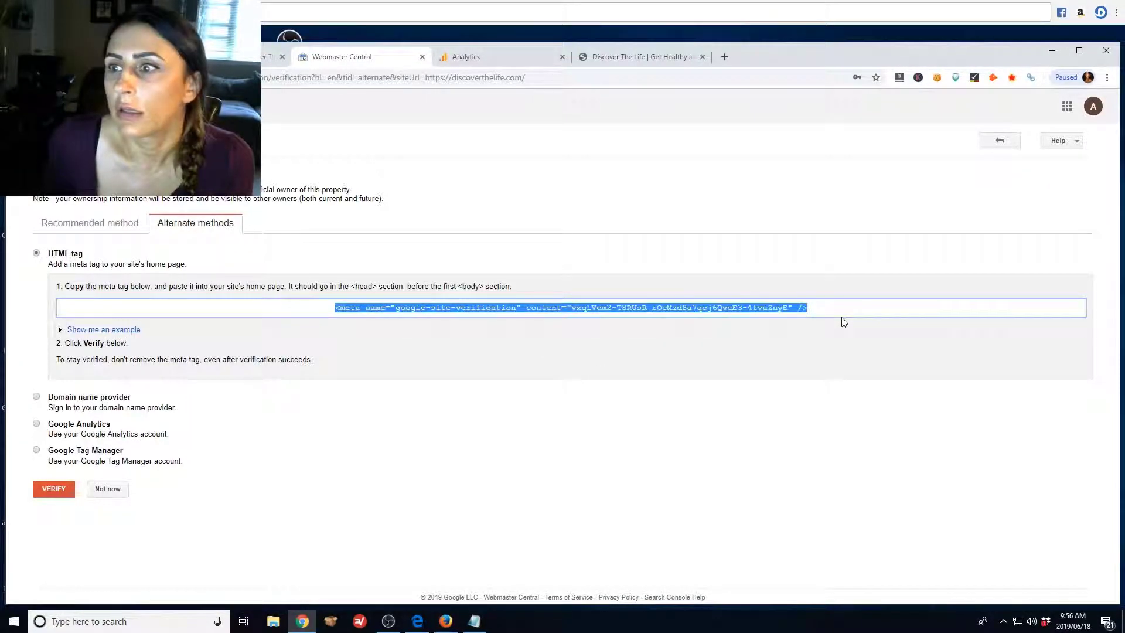
right_click(740, 310)
left_click(764, 319)
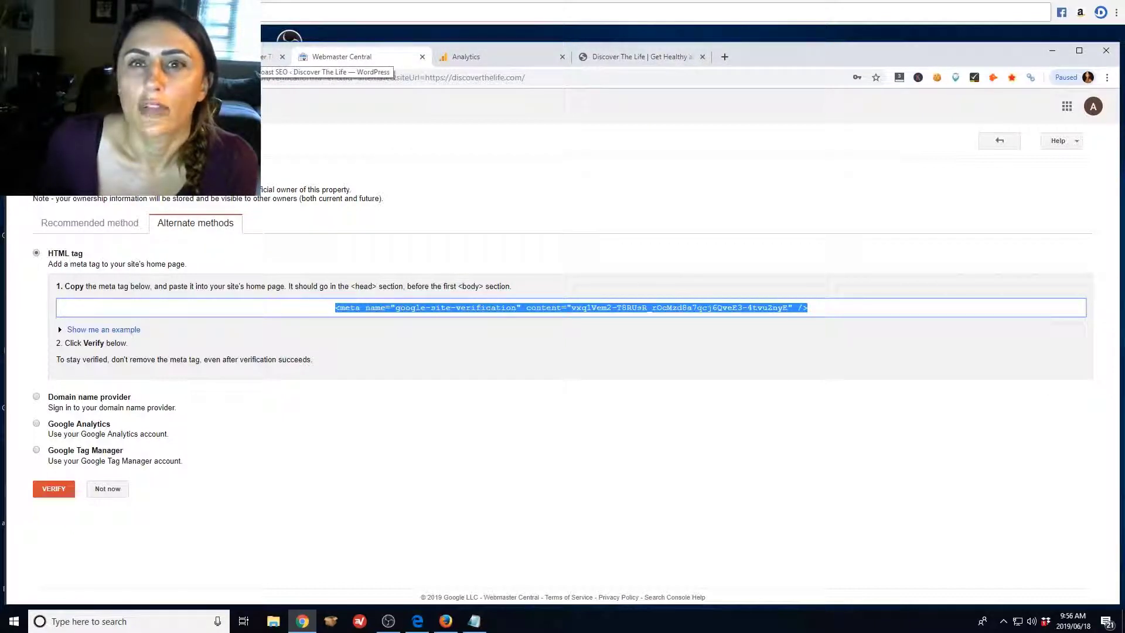
Step: Paste the copied google-site-verification meta tag as the Google verification code in Yoast's Webmaster Tools verification settings and save the changes
left_click(246, 56)
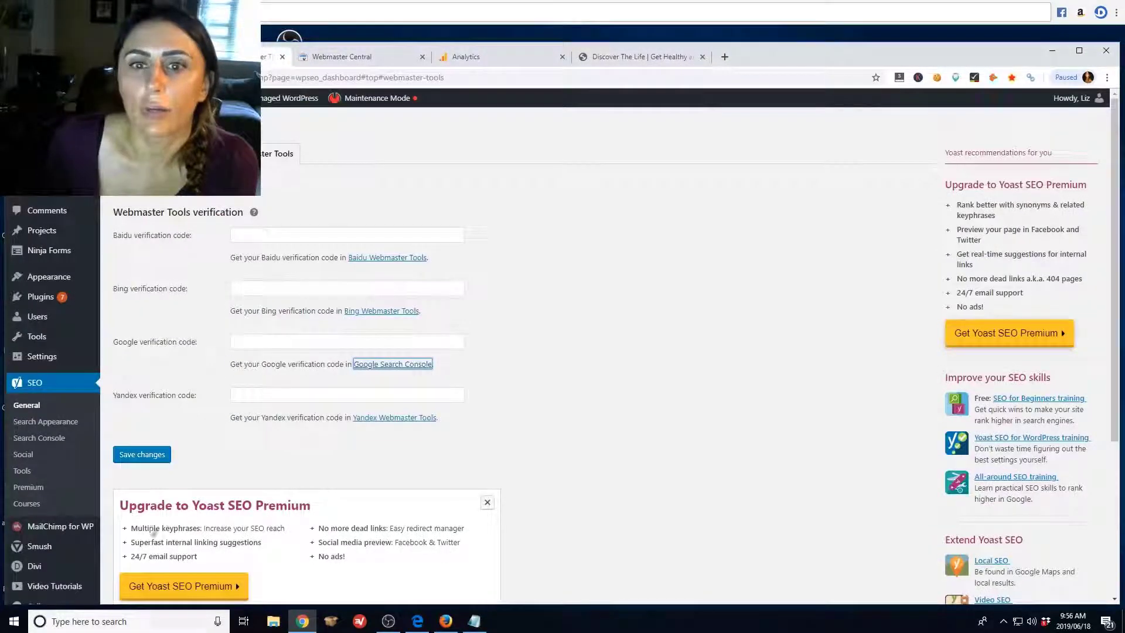
left_click(246, 342)
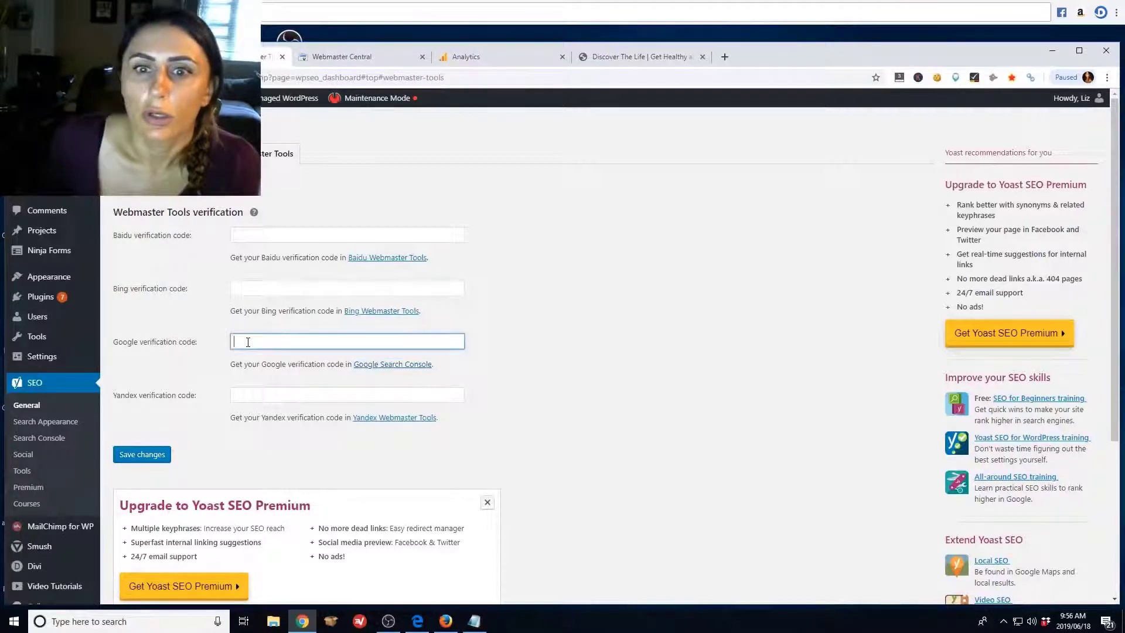
right_click(246, 342)
left_click(274, 434)
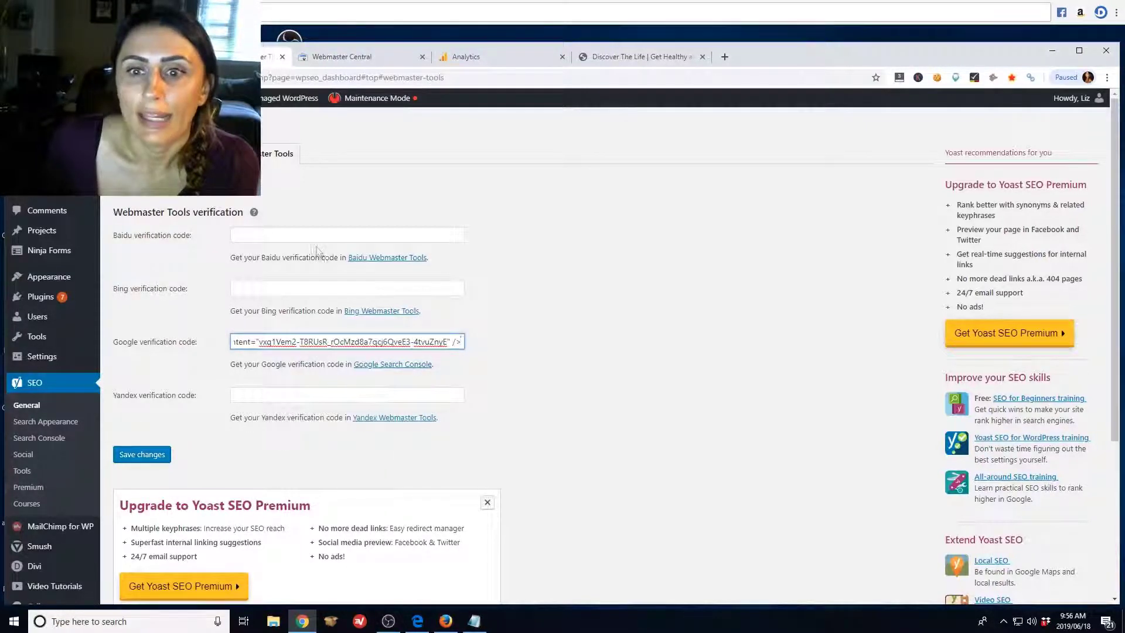
left_click(135, 458)
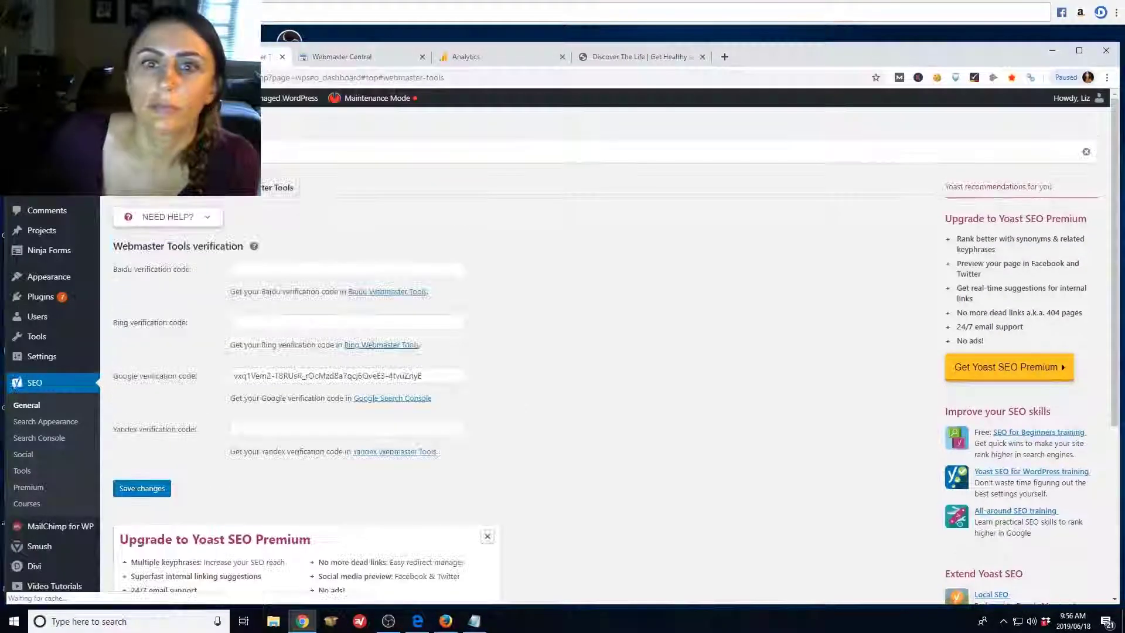
Step: Return to Webmaster Central, try to verify the discoverthelife.com property with the HTML tag method, and submit the verification a second time
left_click(342, 56)
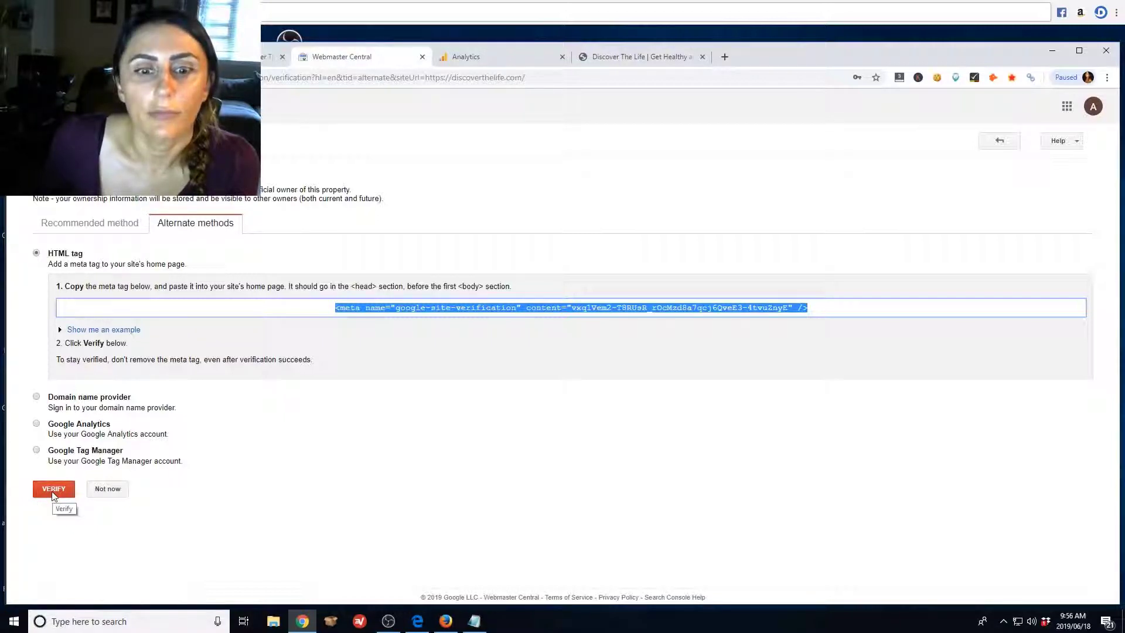
left_click(52, 491)
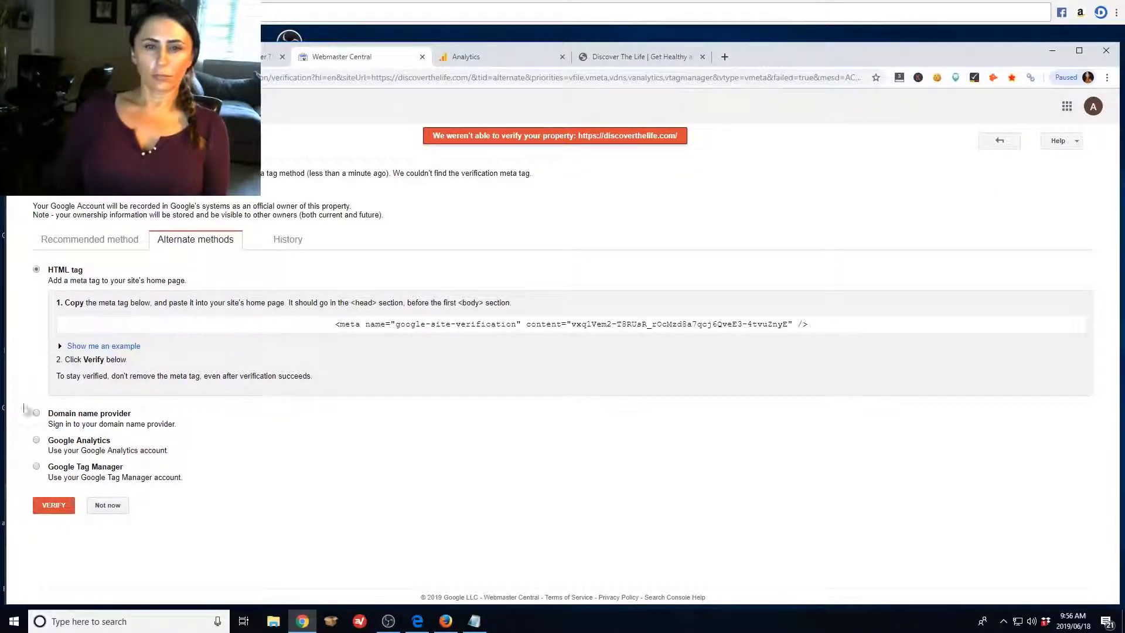
left_click(57, 505)
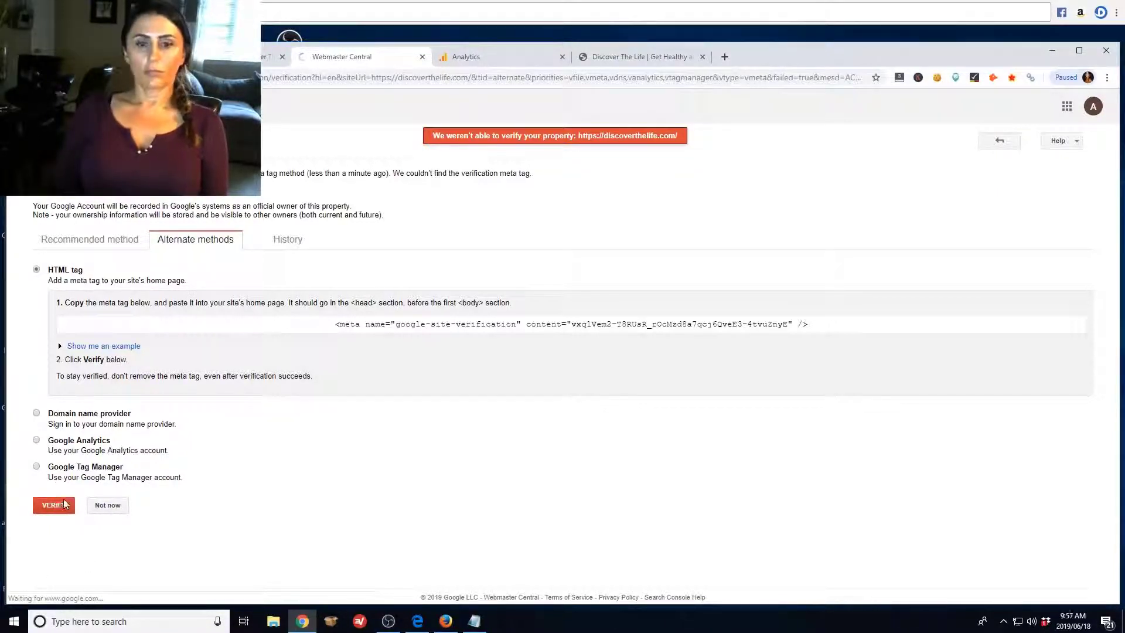